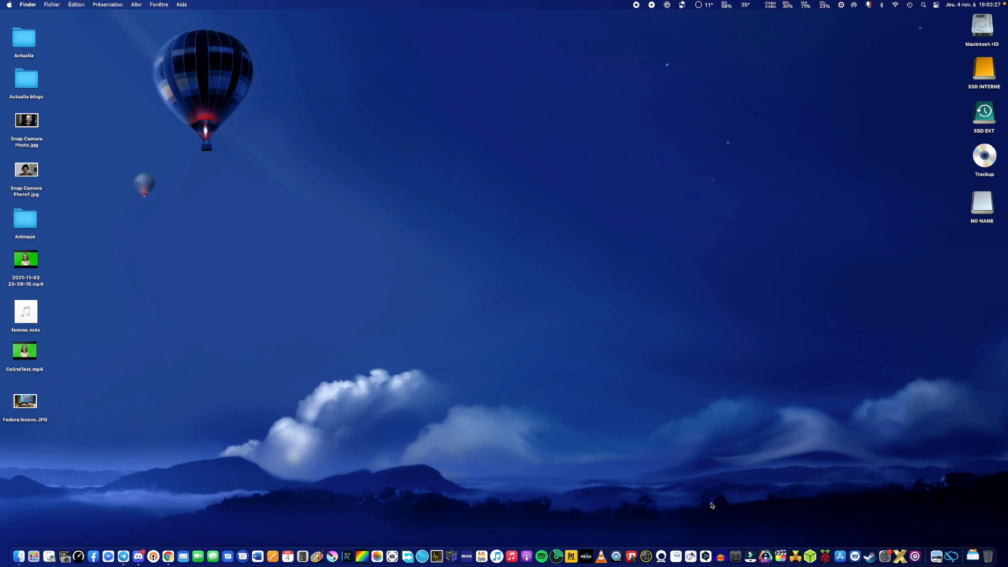
Open VideoProc Vlogger and create a new 1920 x 1080 project named sebtest with a frame rate of 25 fps.
left_click(767, 557)
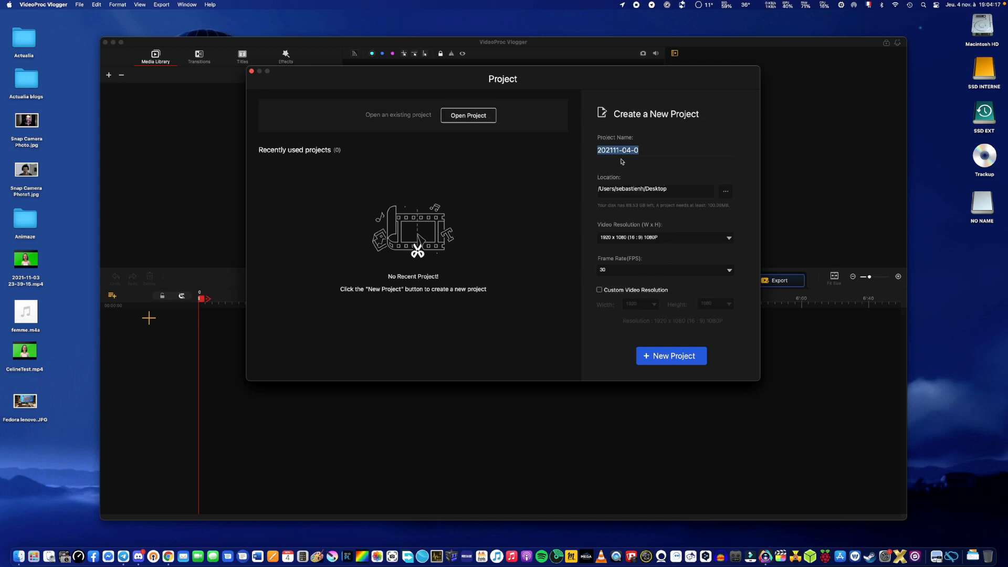
left_click_drag(642, 150, 591, 155)
type("sebtest")
left_click(626, 270)
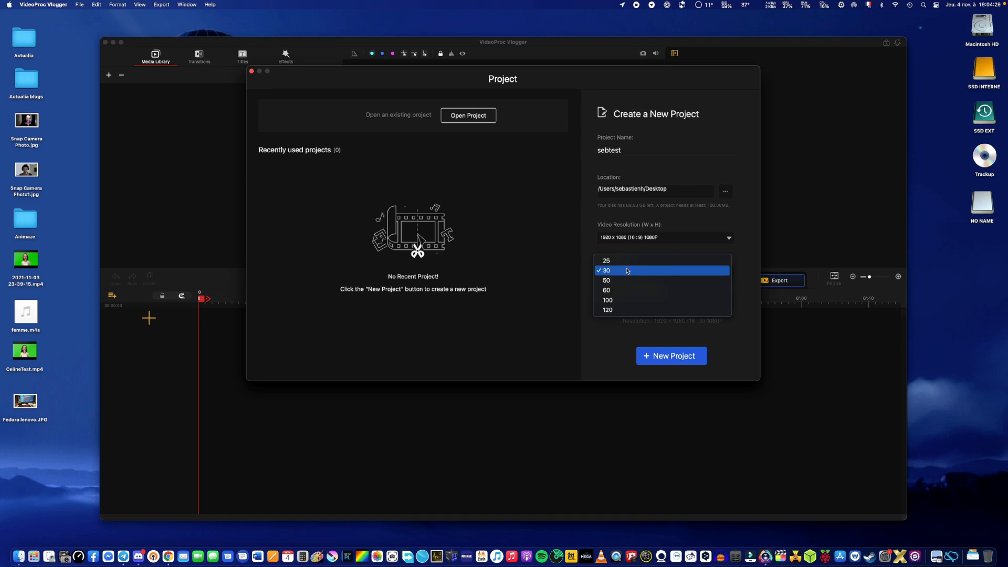
left_click(627, 261)
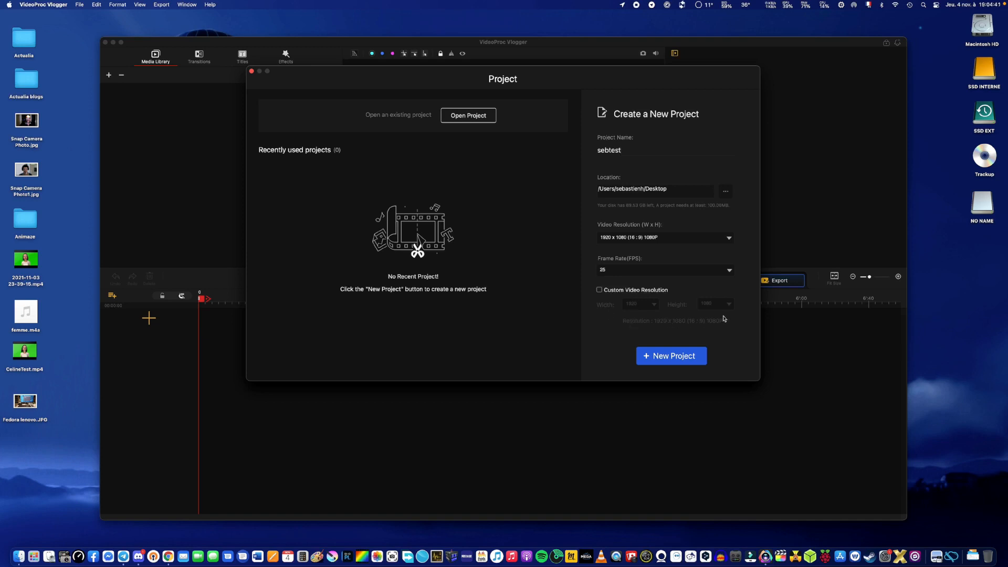
left_click(697, 361)
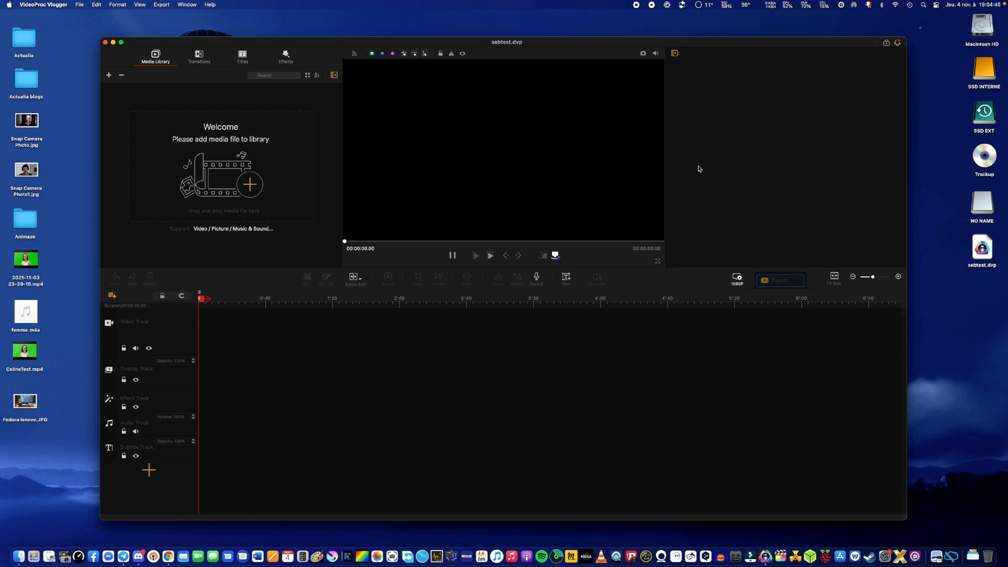
Maximize the editor window and import the video Intro01.mp4 from the Movies folder into the media library.
double_click(504, 44)
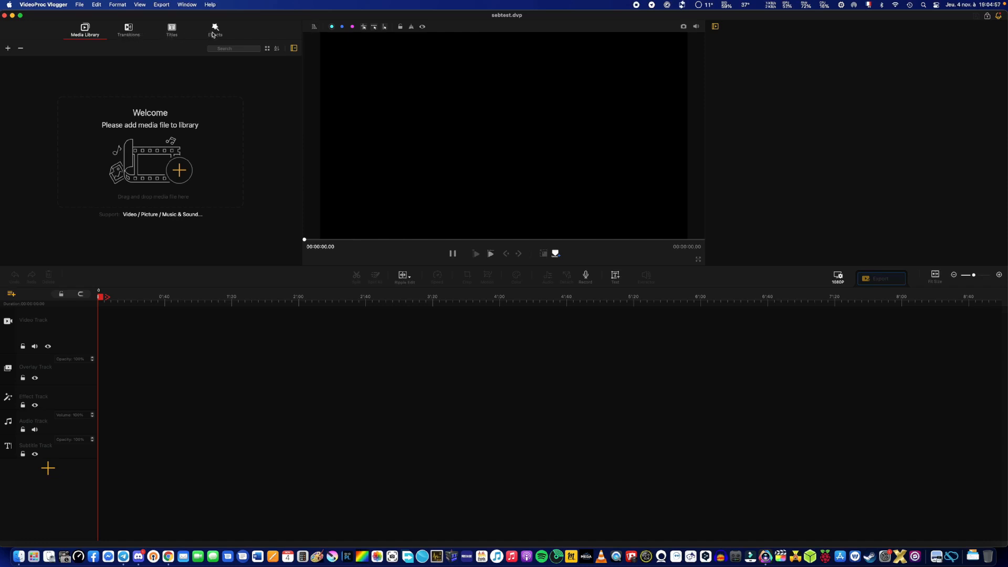
left_click(181, 171)
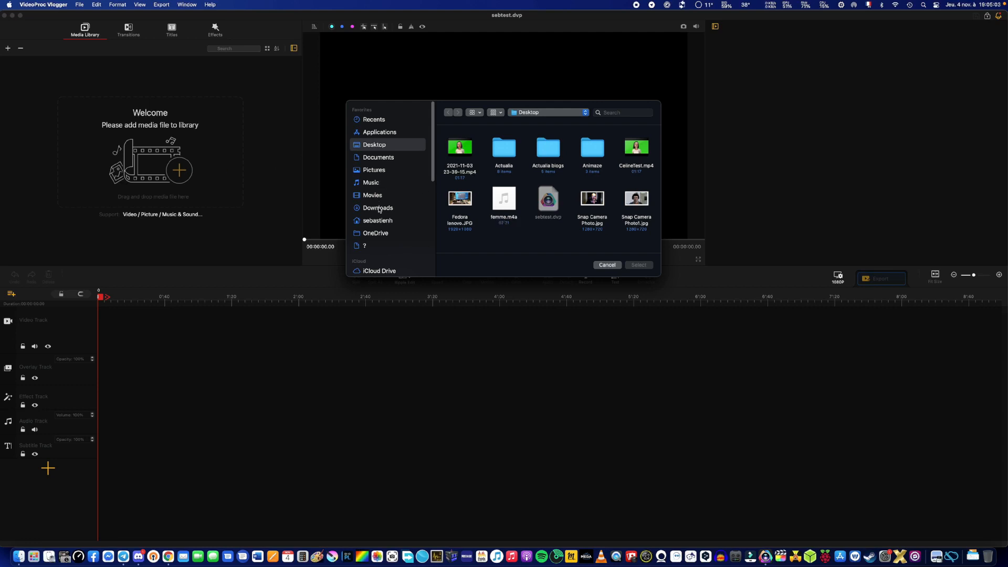
scroll(380, 204, "down", 1)
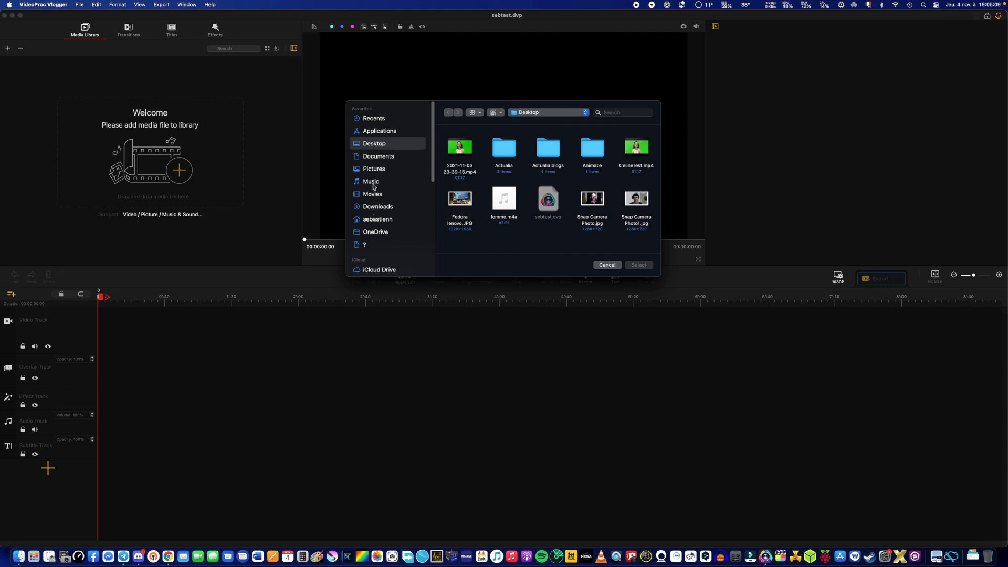
left_click(374, 196)
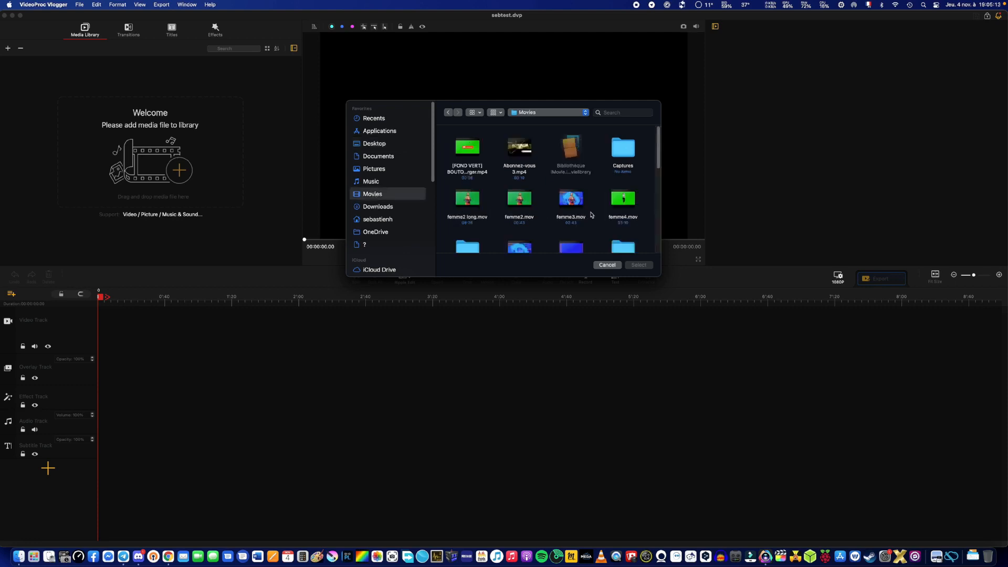
scroll(658, 163, "down", 1)
left_click_drag(658, 162, 663, 197)
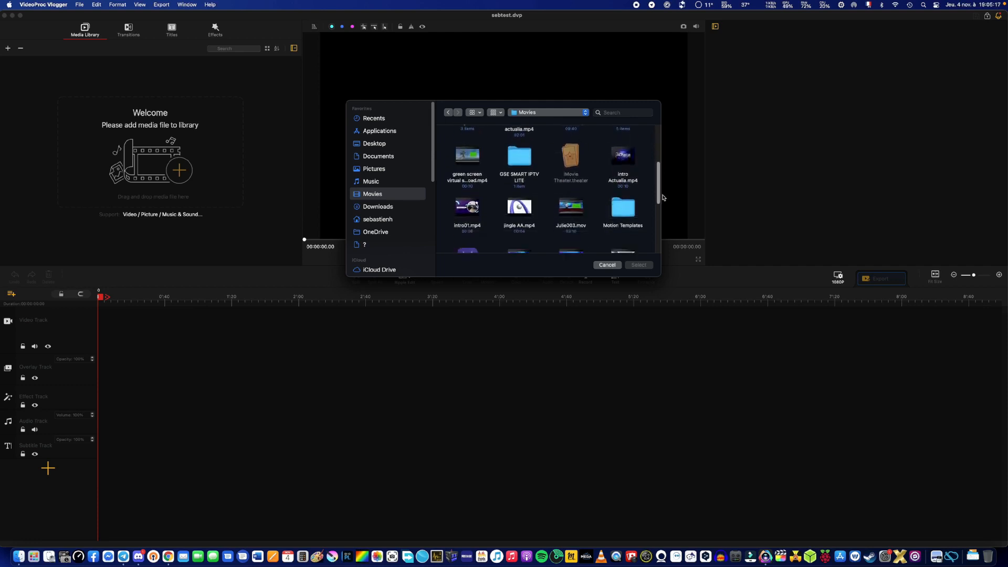
double_click(462, 225)
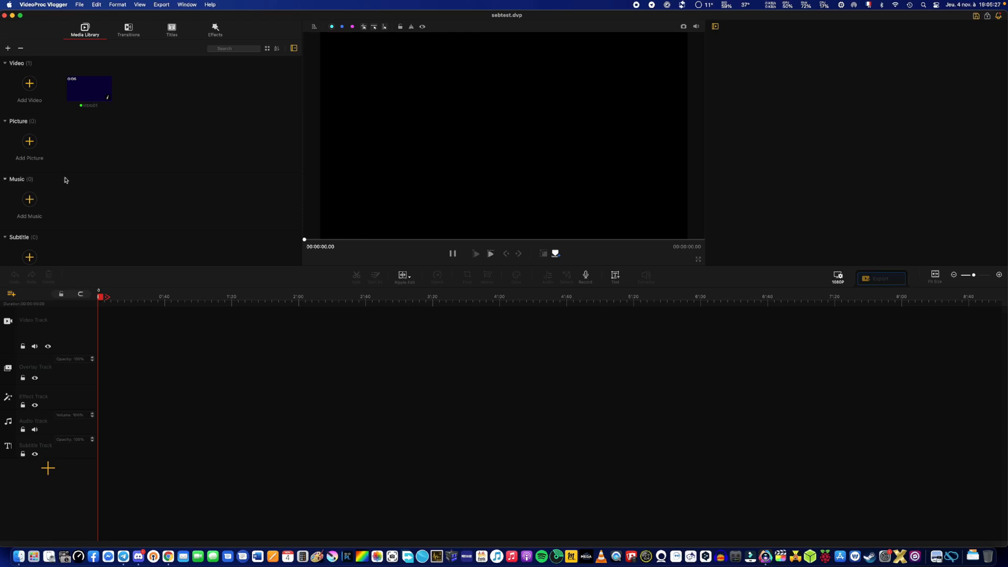
Import the music file ambiance01.mp3 from the Music folder into the media library.
left_click(30, 200)
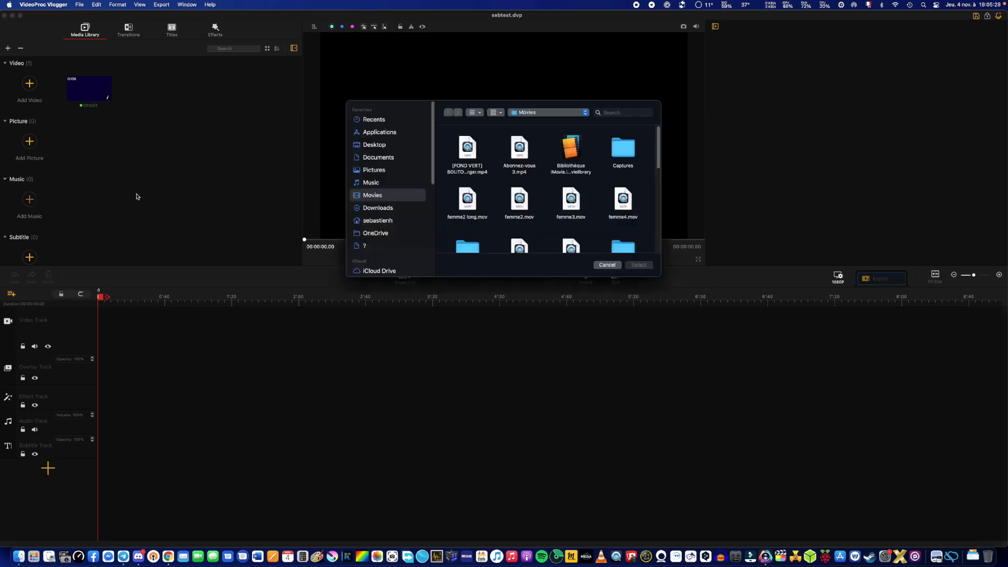
left_click(380, 184)
double_click(456, 163)
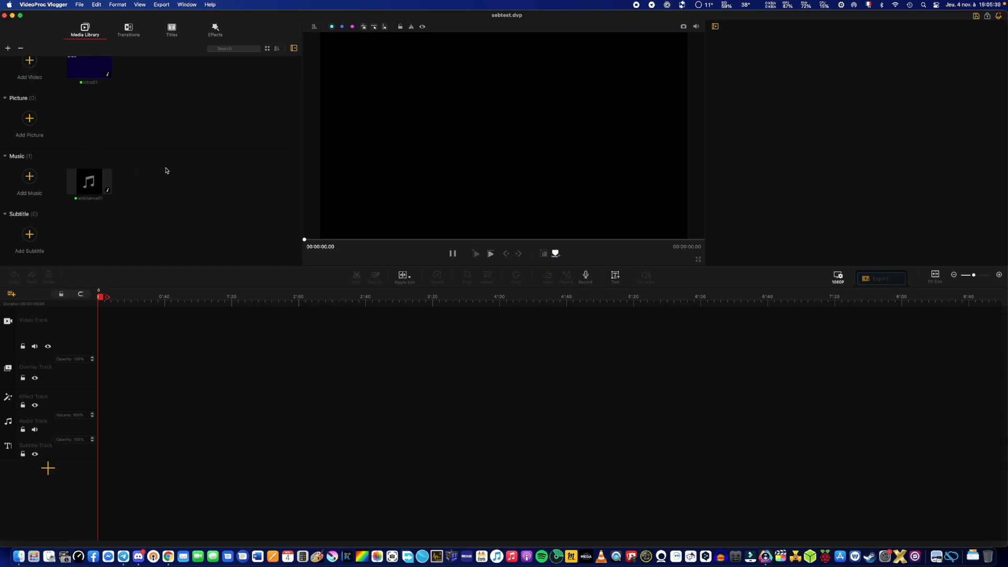
left_click(30, 63)
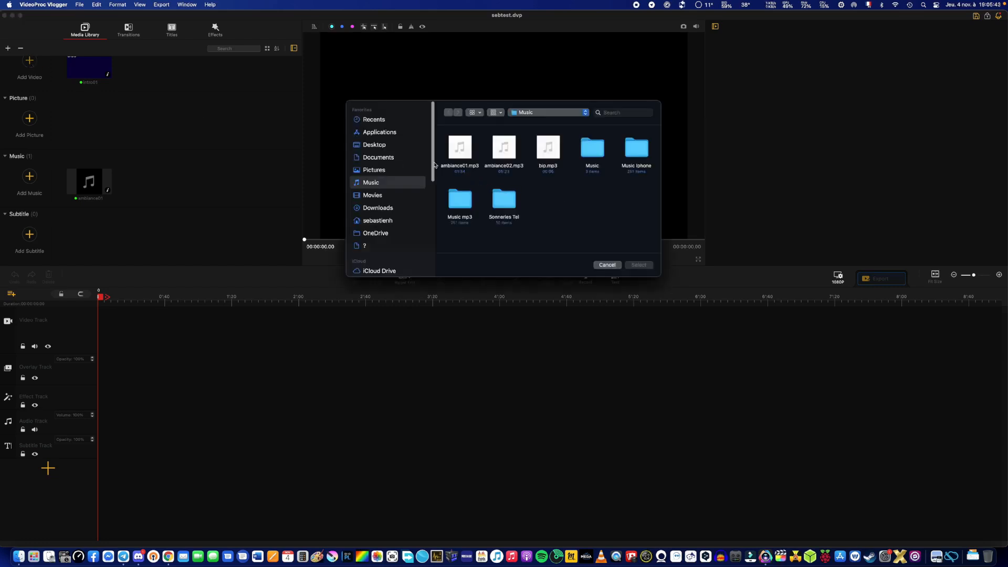
scroll(435, 229, "down", 5)
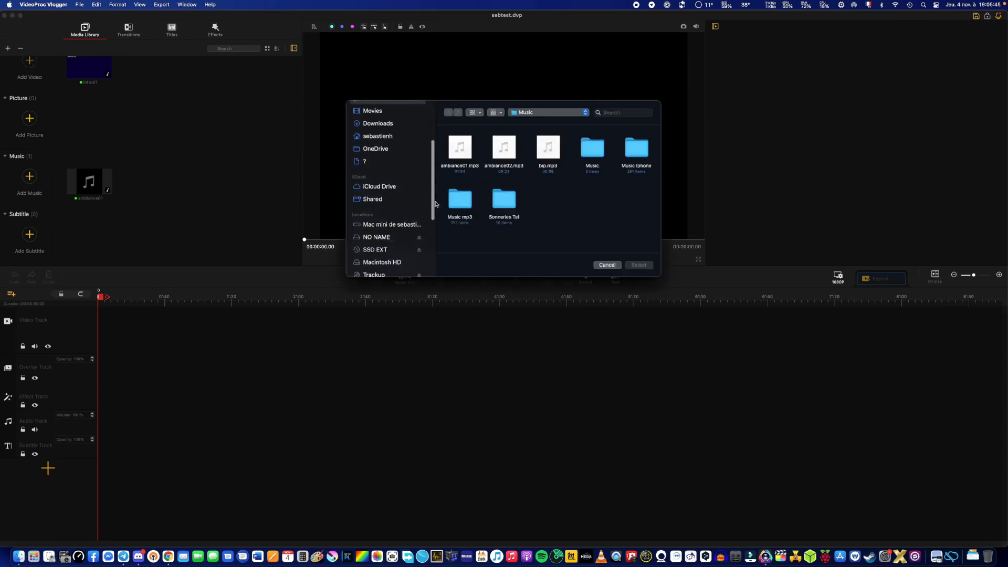
scroll(435, 229, "up", 5)
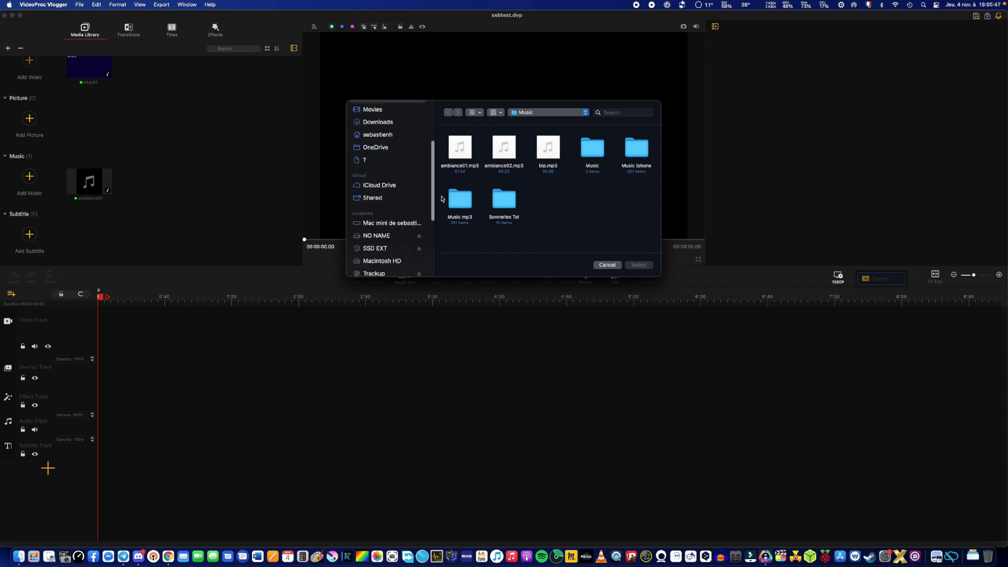
left_click(395, 144)
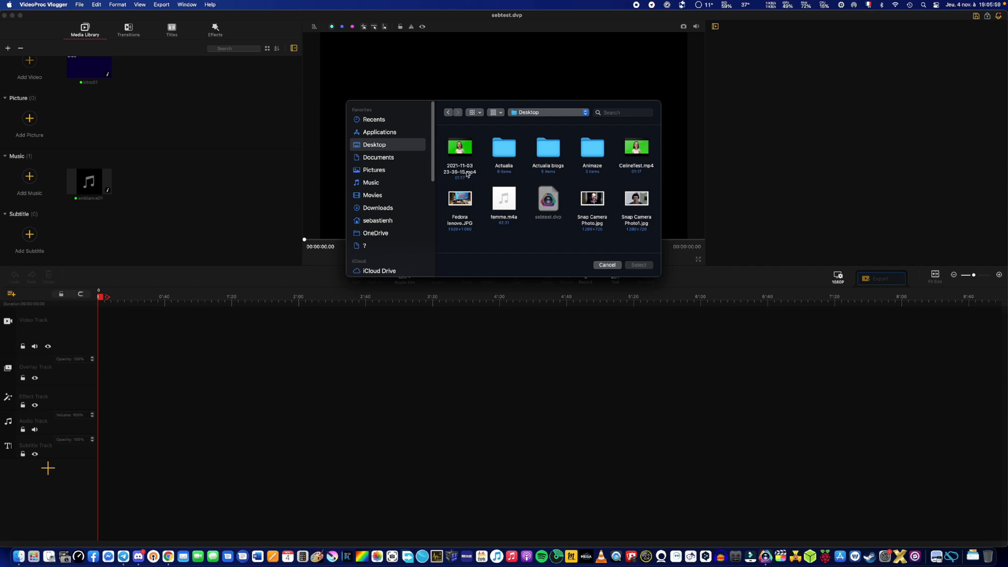
double_click(465, 174)
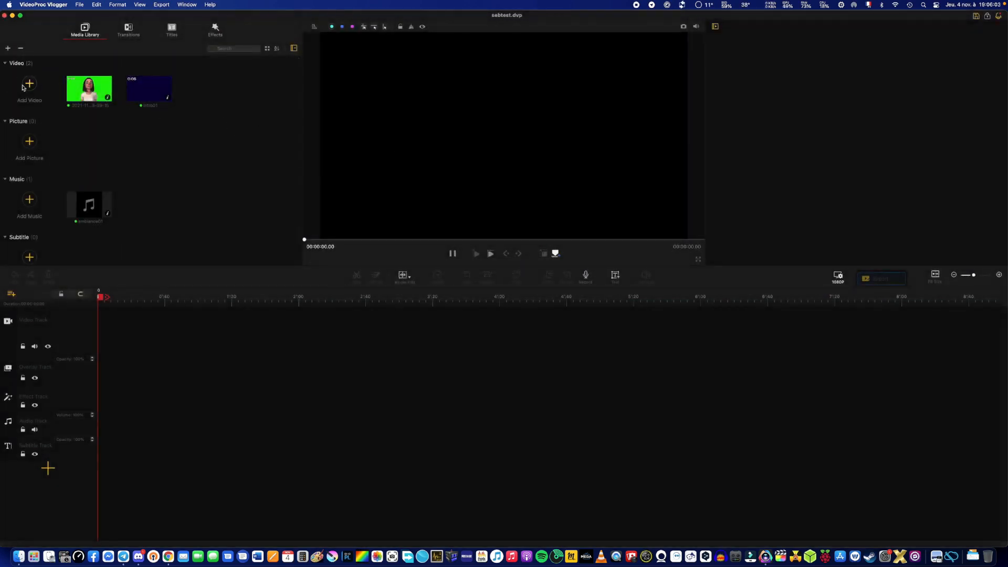
Import the audio file femme.m4a from the Desktop into the media library's music section.
left_click(30, 199)
left_click(499, 203)
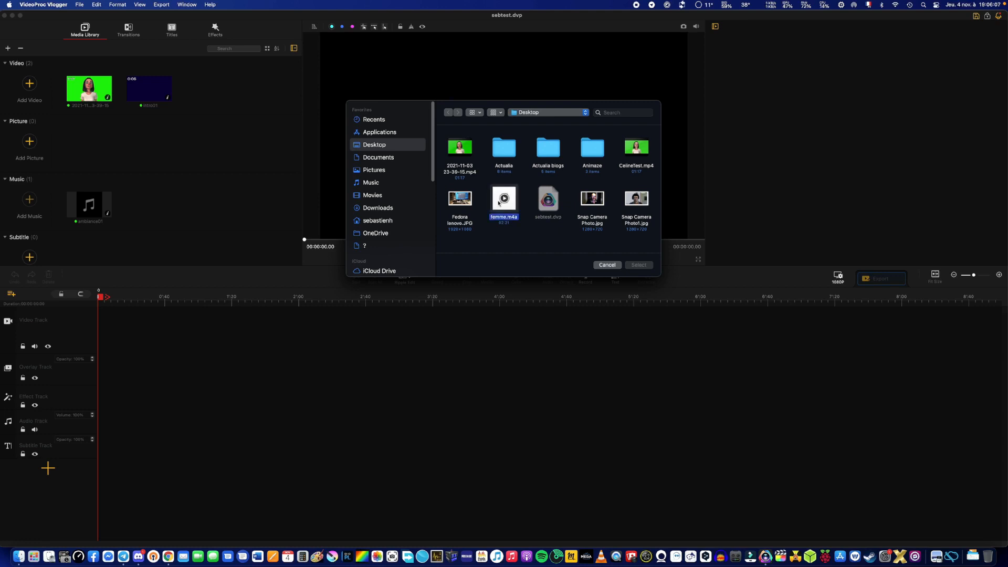
double_click(498, 202)
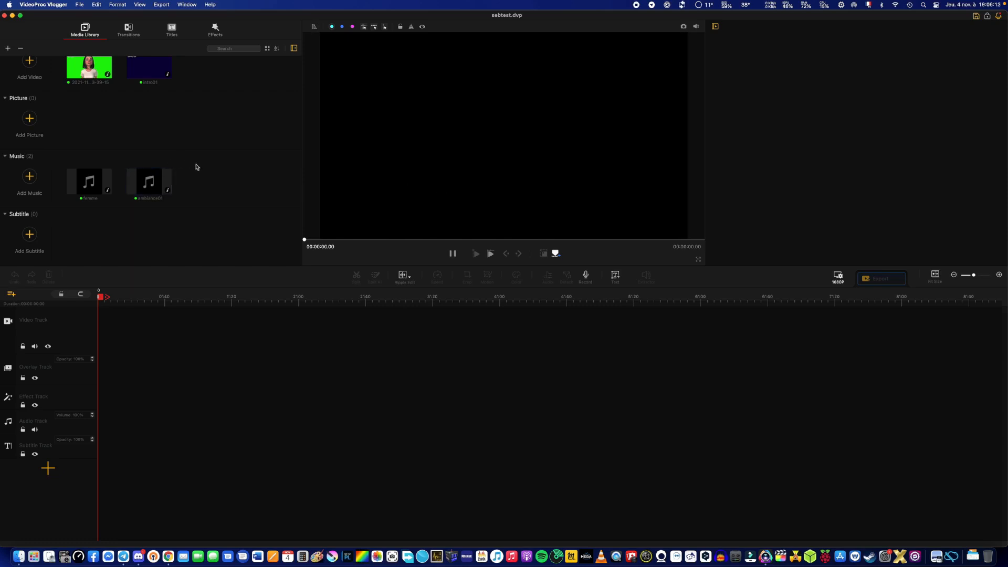
Place the intro01 clip at the start of the video track and the green-screen avatar clip directly behind it.
left_click_drag(153, 74, 149, 349)
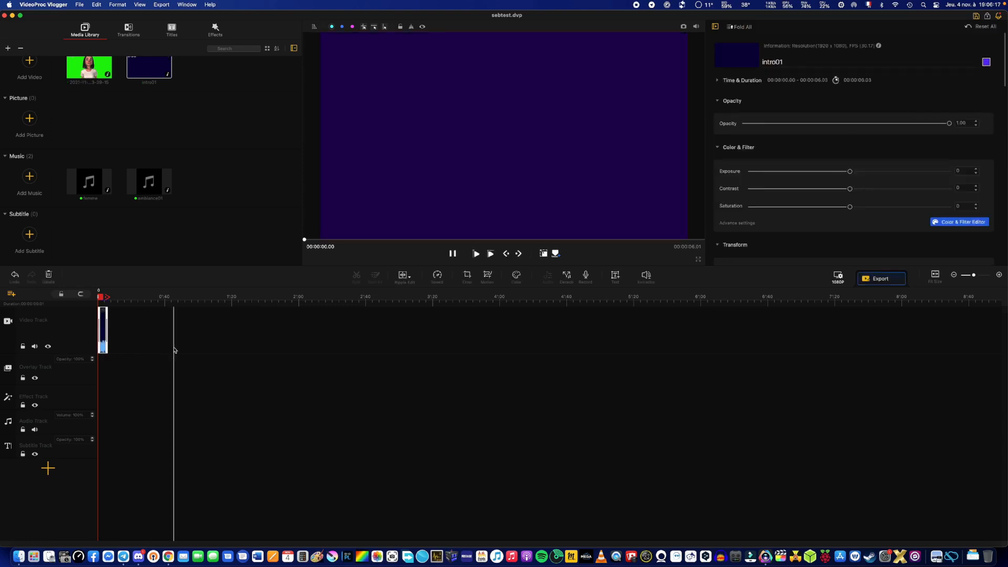
left_click(999, 275)
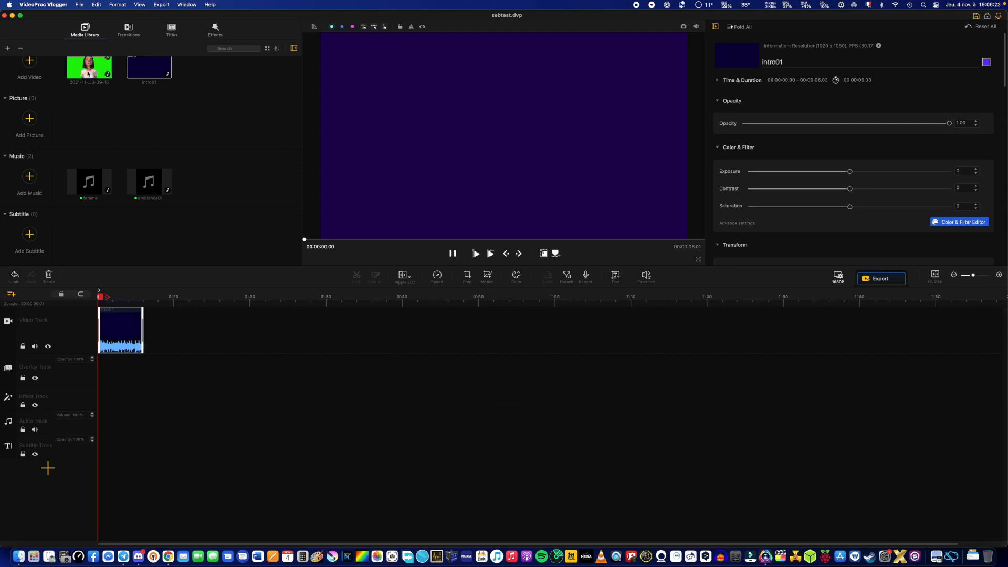
left_click_drag(101, 81, 178, 345)
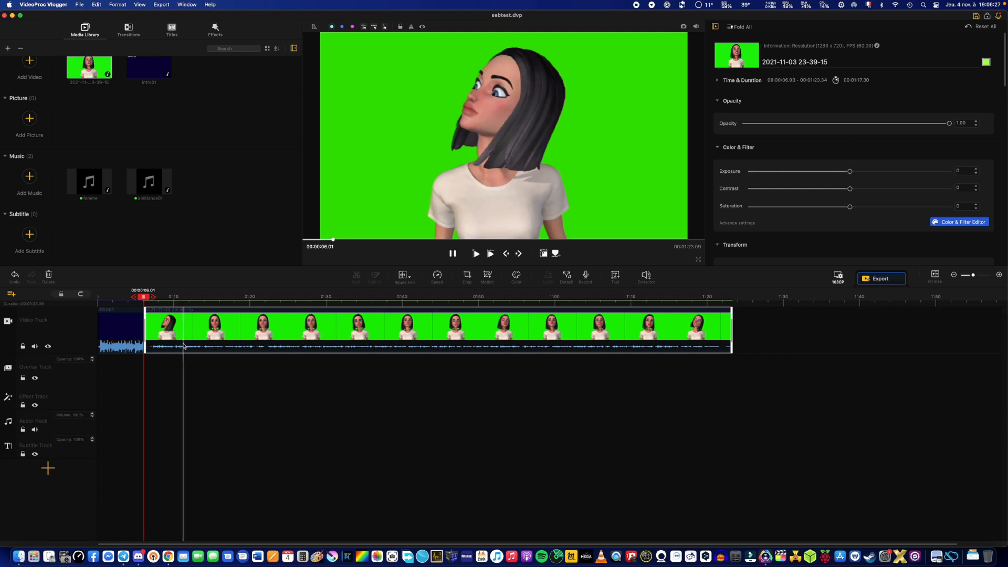
Add the Pinwheel transition between the intro clip and the green-screen clip on the video track.
left_click(130, 35)
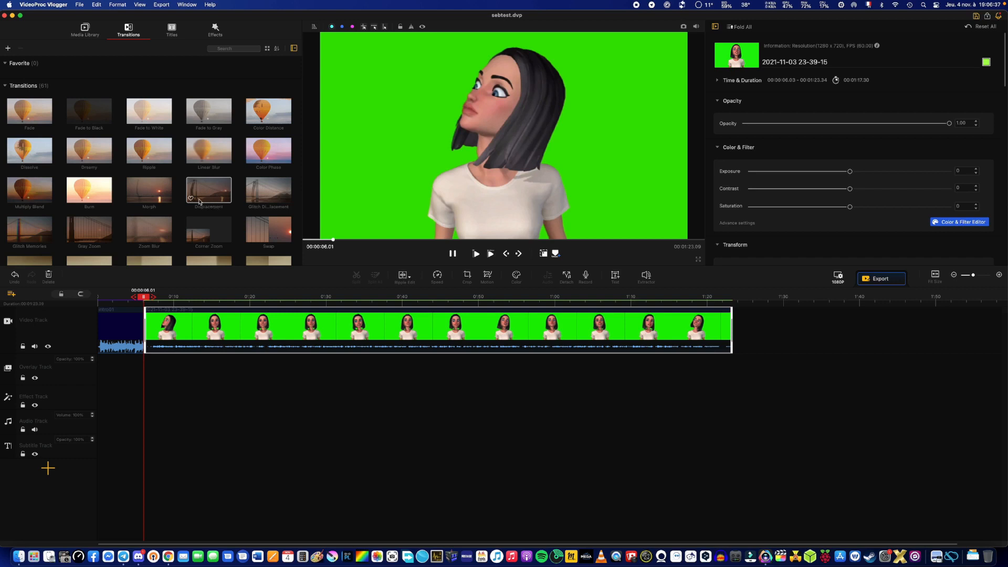
left_click_drag(299, 135, 296, 200)
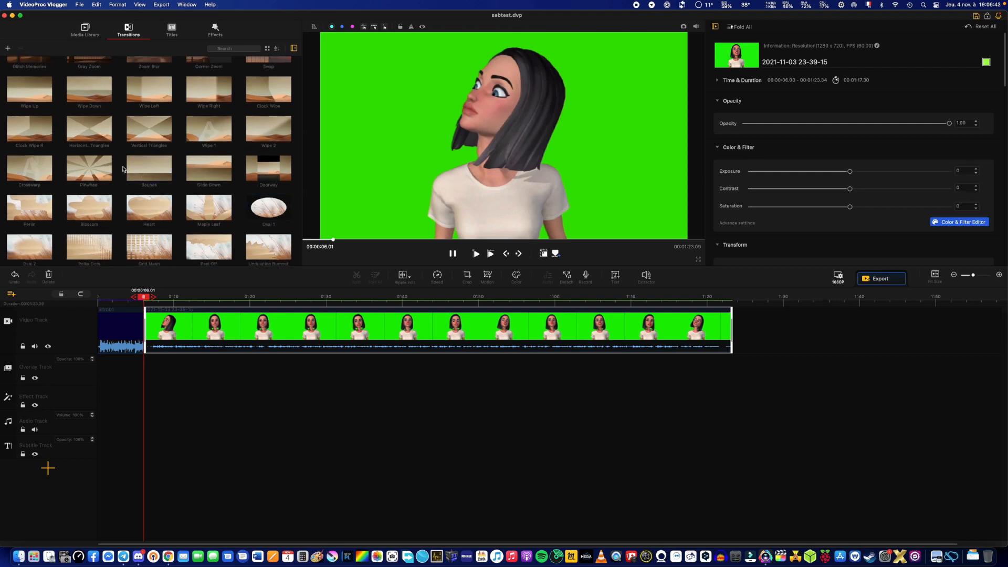
left_click_drag(95, 175, 140, 322)
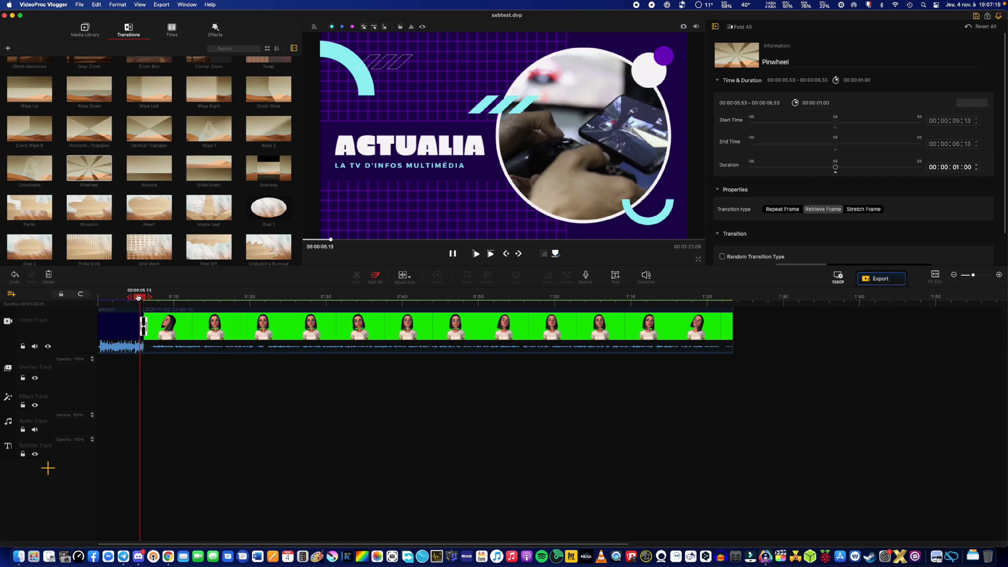
Play back the transition between the intro and the green-screen clip from shortly before it, and pause the playback.
left_click_drag(138, 297, 135, 297)
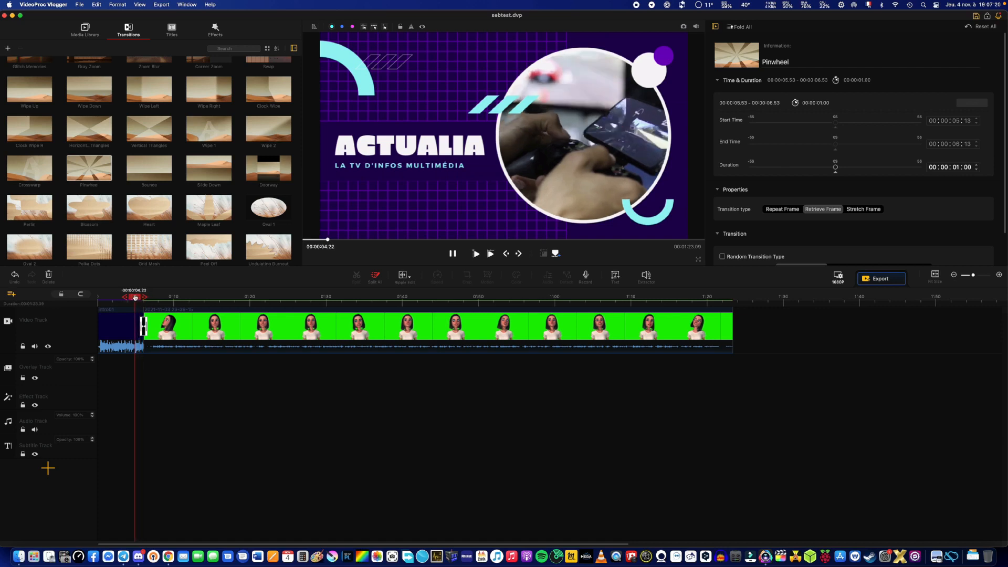
left_click(476, 254)
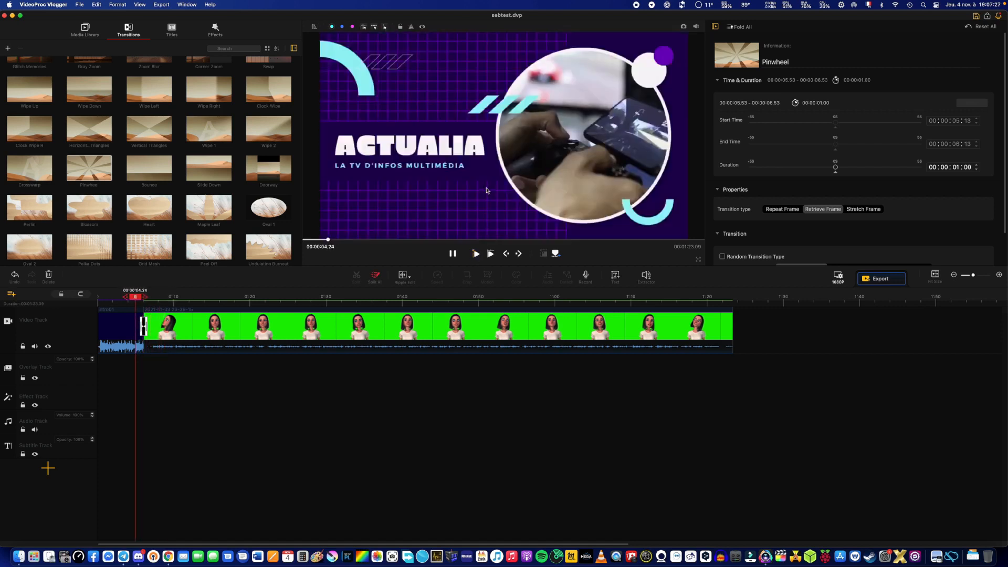
left_click(453, 254)
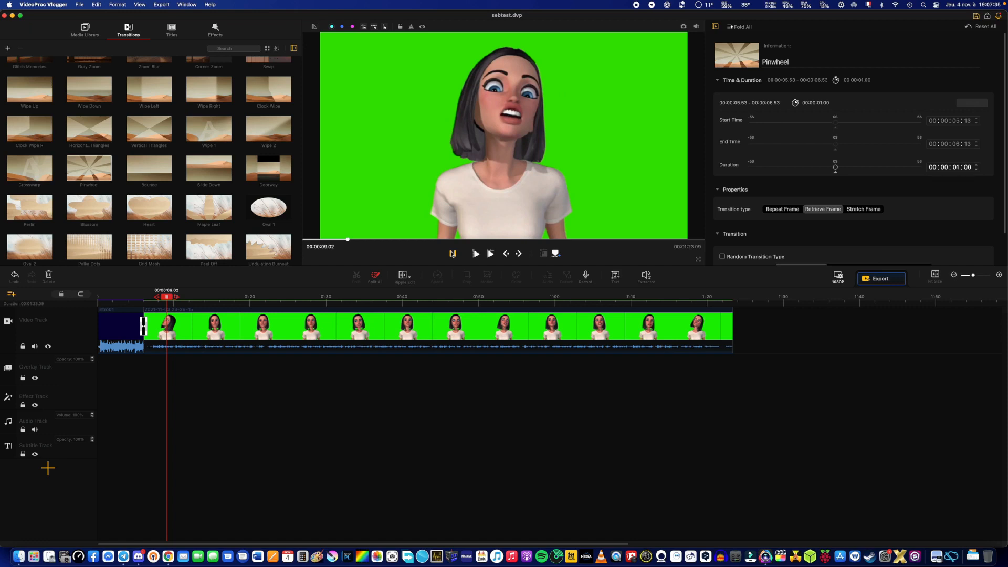
Select the green-screen clip on the video track and set its Transform rotation to about 359 degrees.
left_click(291, 327)
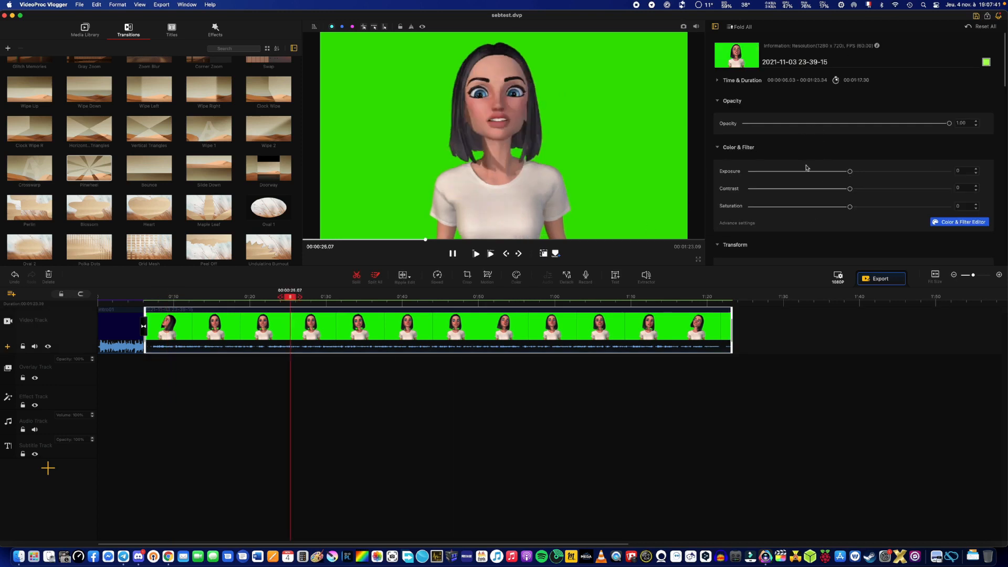
mouse_move(949, 125)
left_mouse_down()
mouse_move(851, 132)
mouse_move(951, 126)
left_mouse_up()
left_click_drag(1004, 80, 996, 111)
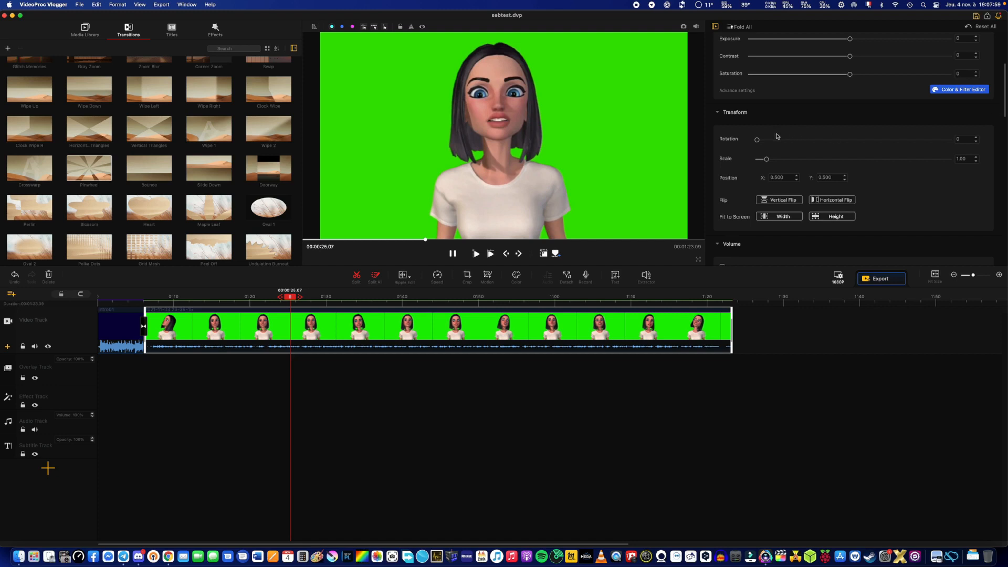
left_click_drag(756, 140, 964, 137)
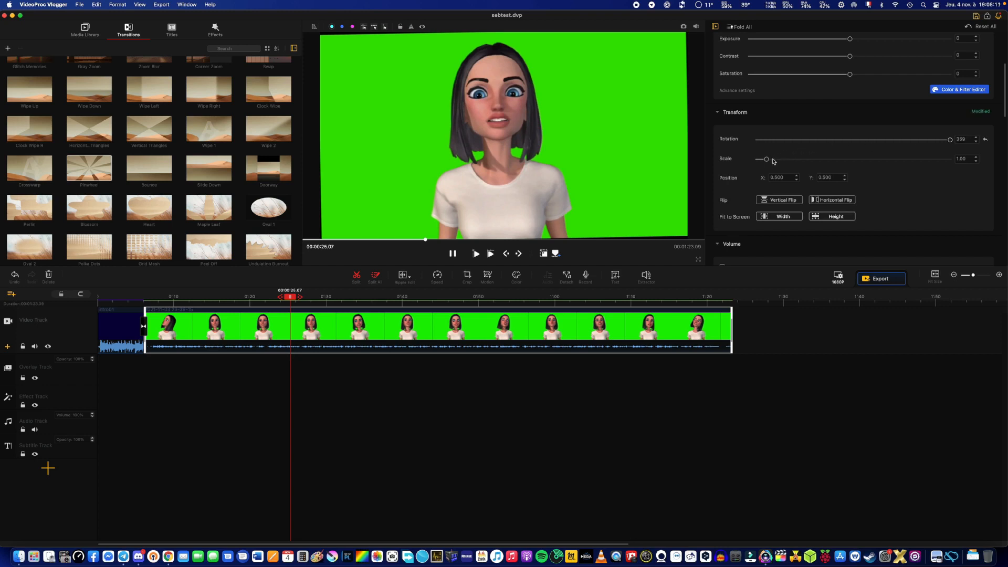
Try larger and smaller scales on the green-screen clip and set its Transform scale to 1.37.
left_click_drag(767, 160, 798, 165)
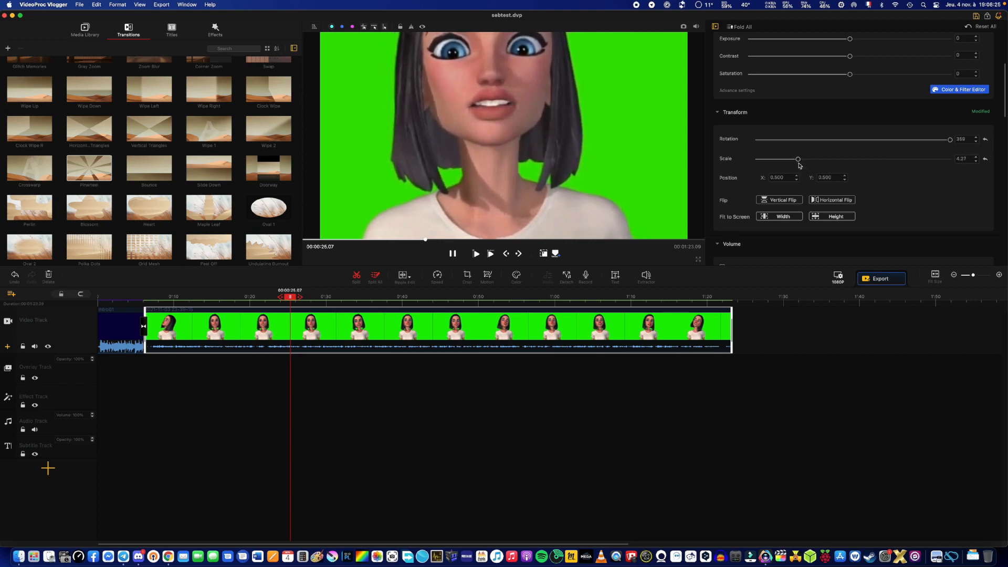
left_click(975, 161)
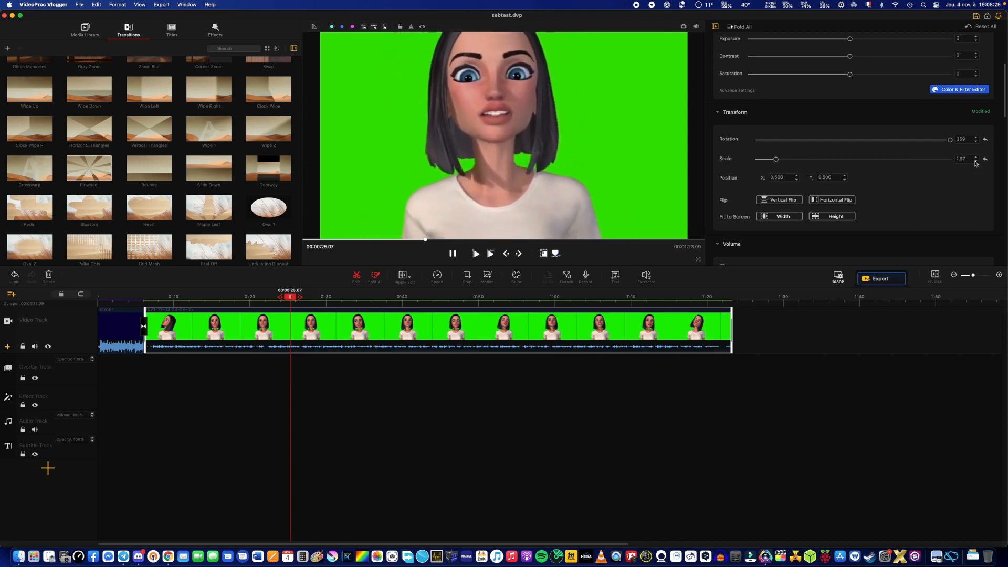
left_click(975, 161)
left_click(976, 161)
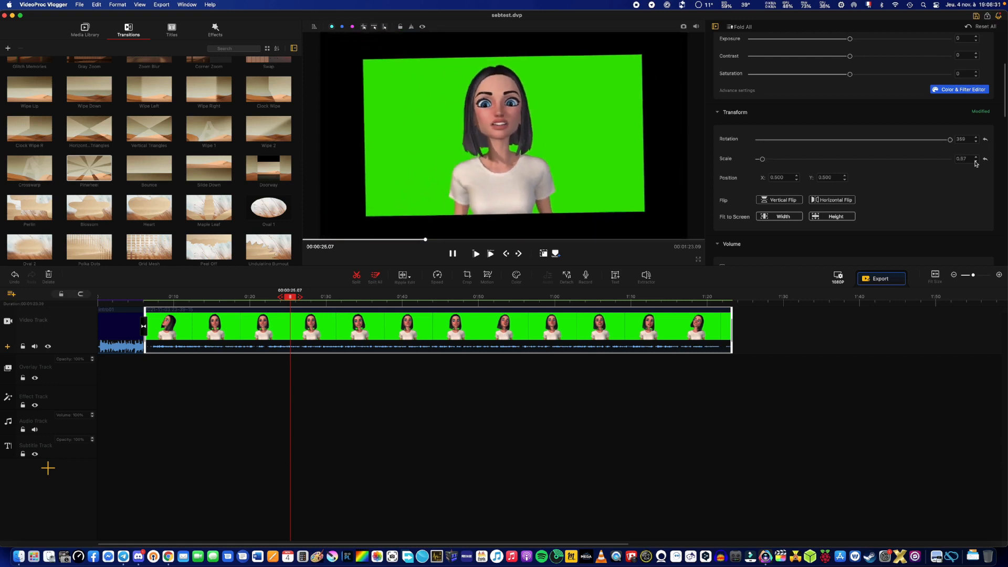
left_click(976, 157)
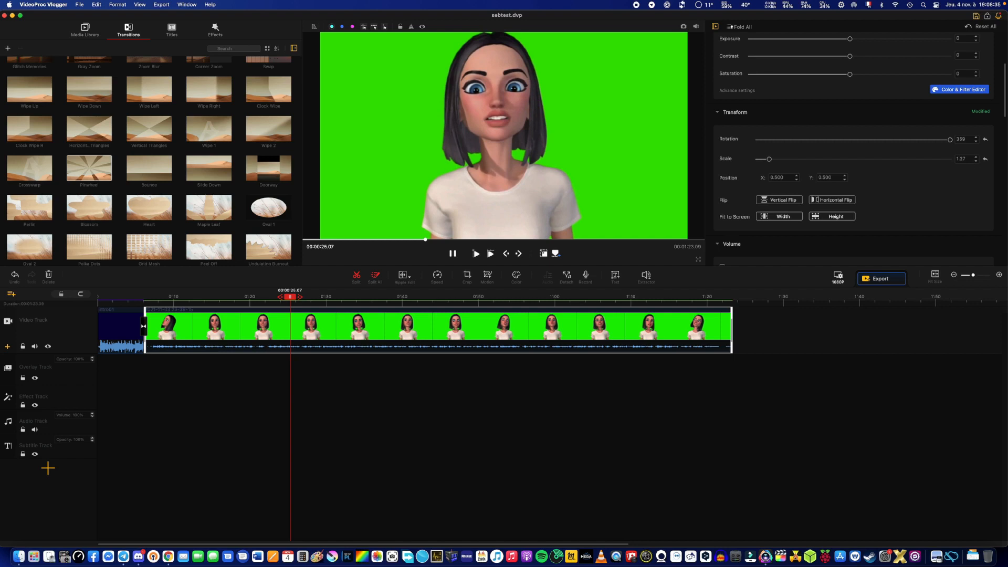
Try a smaller scale on the green-screen clip and set its Transform scale to 1.02.
left_click(976, 163)
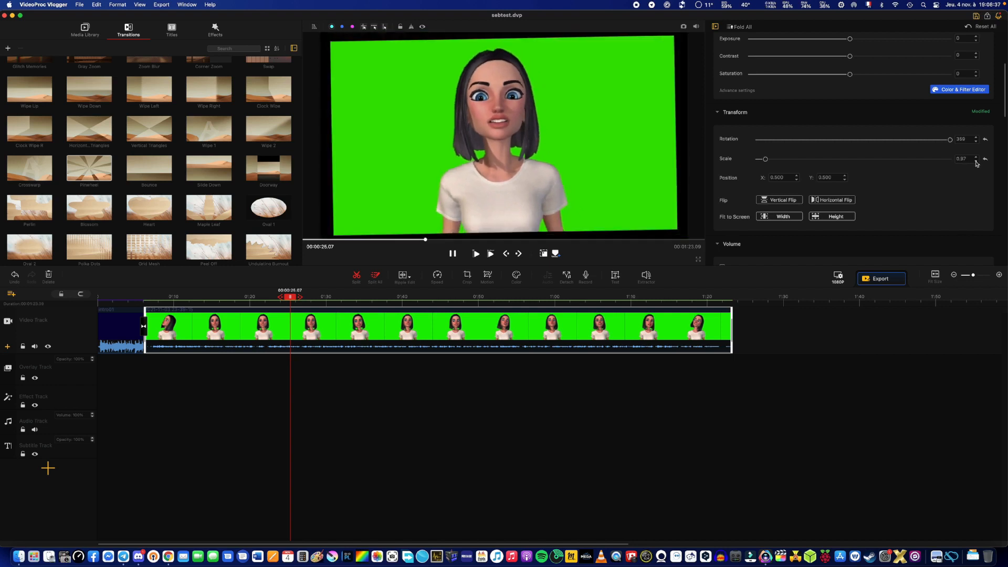
left_click(976, 158)
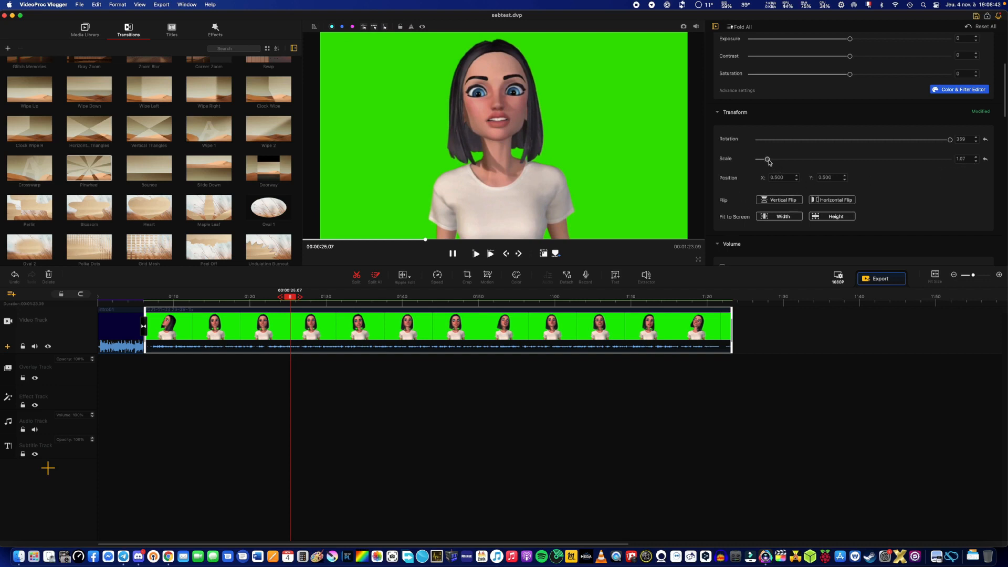
left_click_drag(768, 160, 767, 161)
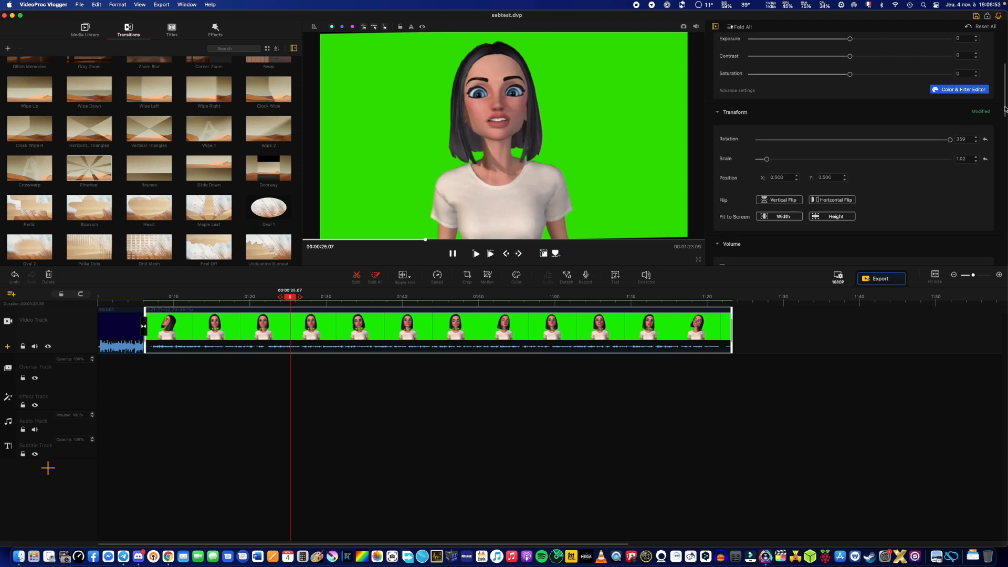
Set the green-screen clip's volume to 2.00 and play back a short part of it.
scroll(1005, 109, "down", 3)
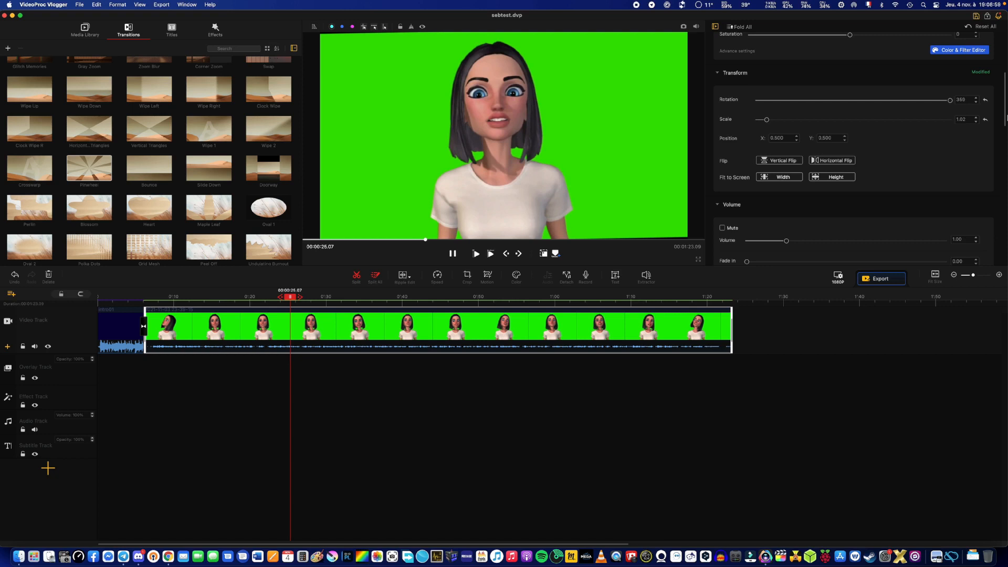
scroll(1005, 117, "down", 1)
left_click_drag(1005, 116, 1005, 139)
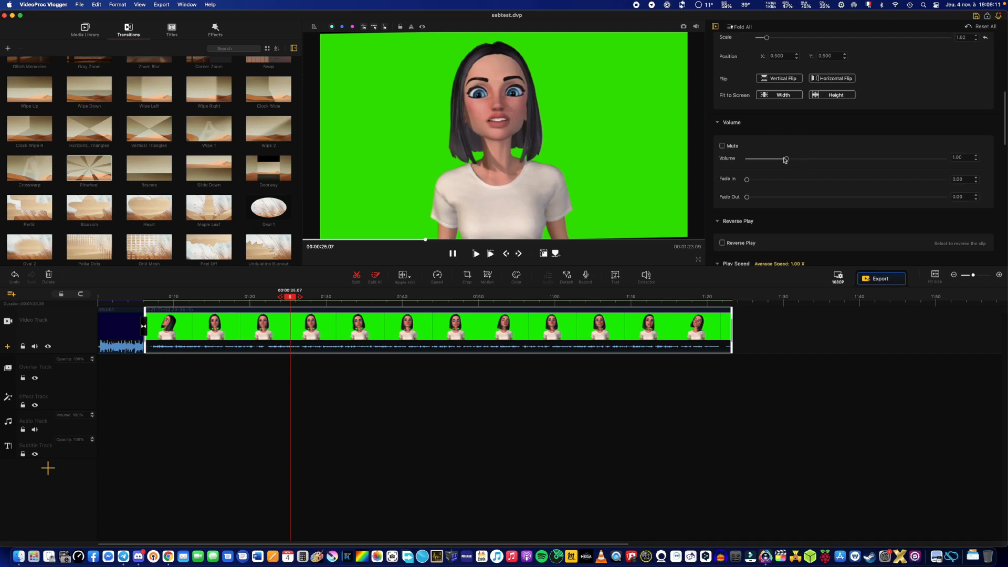
left_click_drag(787, 162, 827, 161)
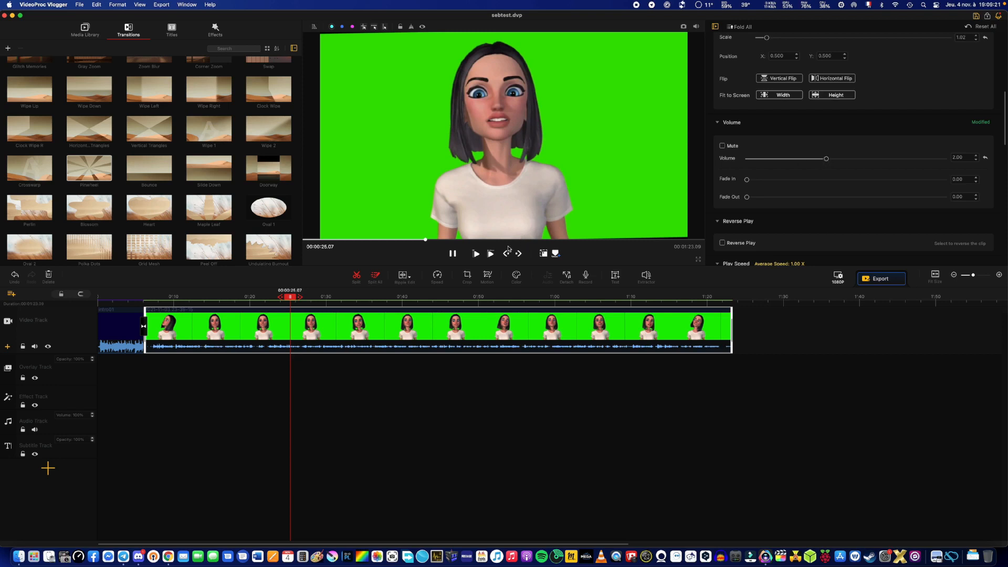
left_click(476, 254)
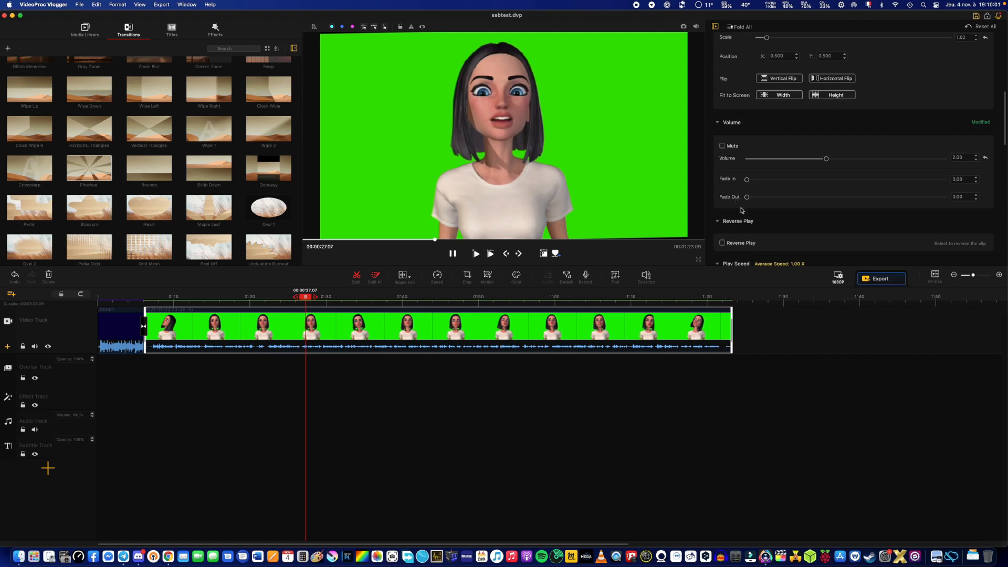
Try Reverse Play on the green-screen clip with a short playback, turn it off again, and play the clip forward.
left_click_drag(1004, 127, 1003, 144)
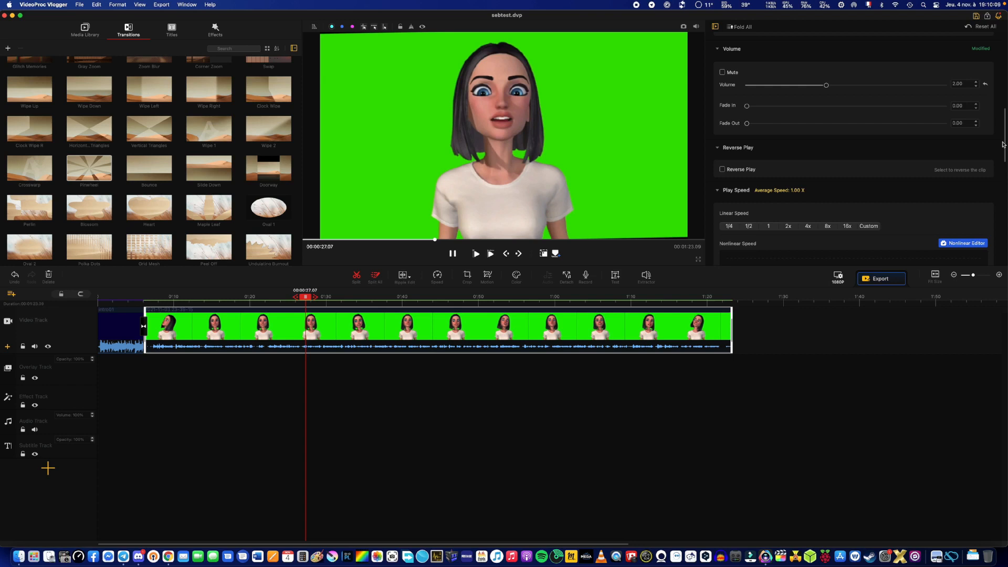
left_click(722, 169)
left_click(474, 254)
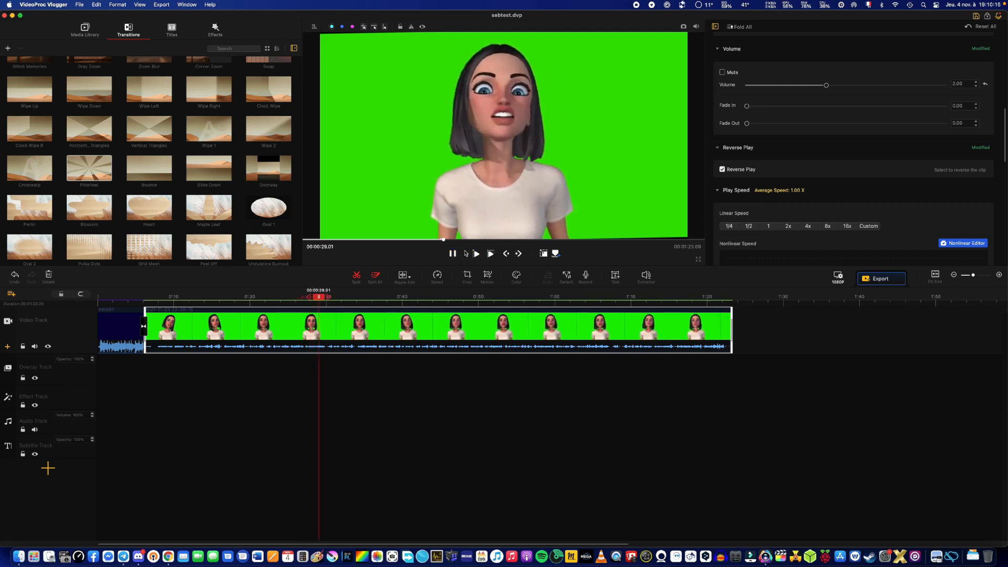
left_click(722, 169)
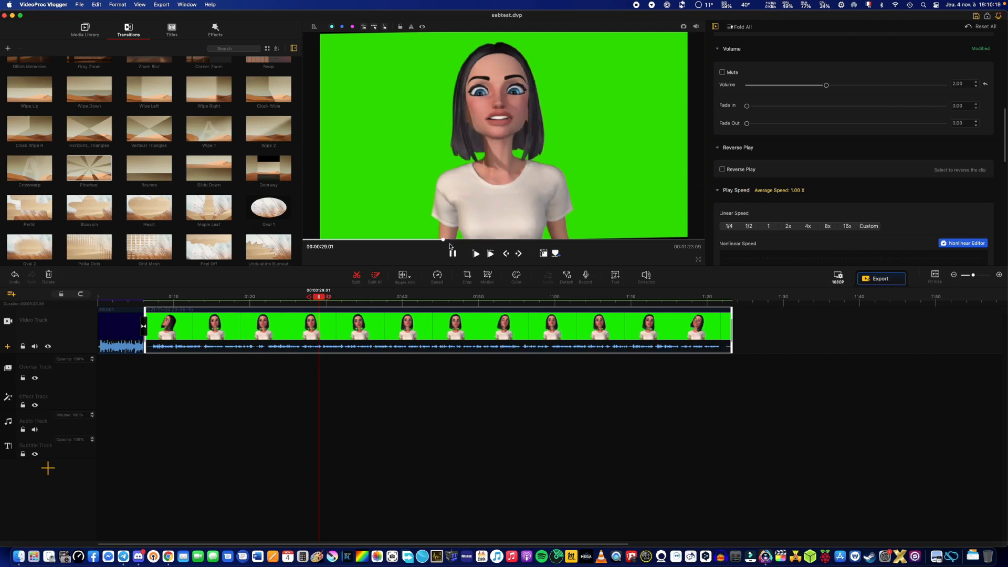
left_click(475, 254)
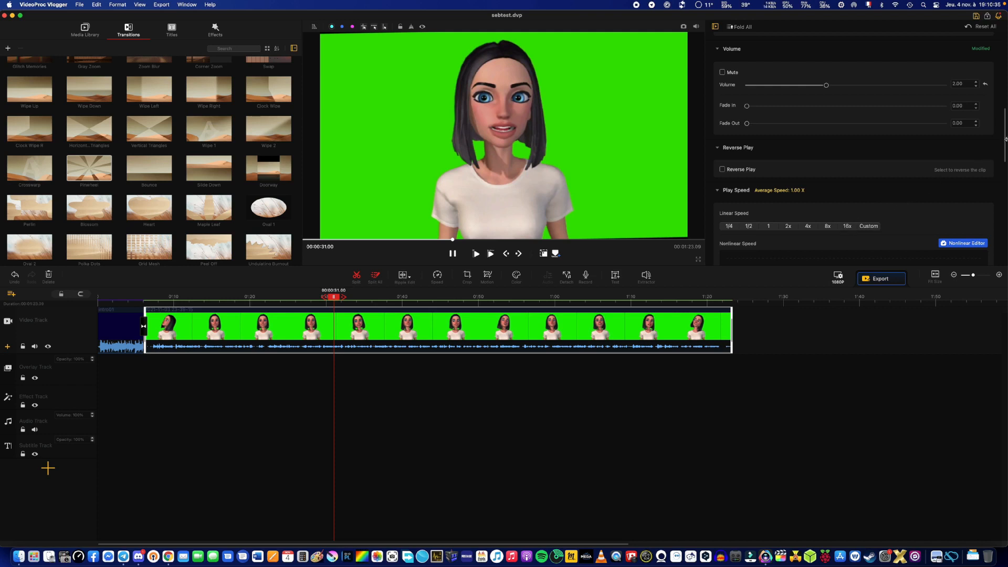
Try Lens Distortion Correction on the green-screen clip with its Transform value at 1.00, and disable the correction again.
scroll(1006, 139, "down", 5)
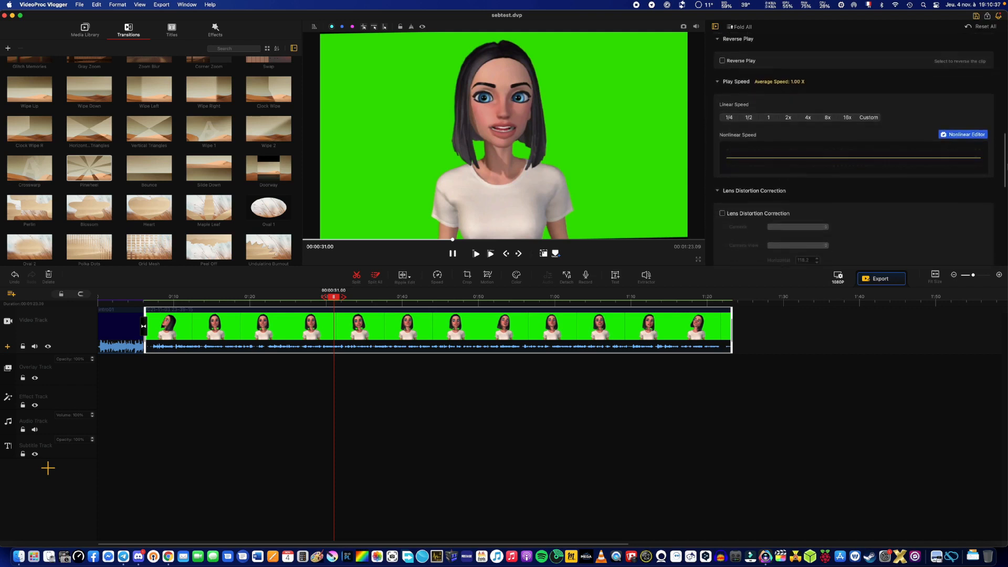
scroll(787, 125, "down", 4)
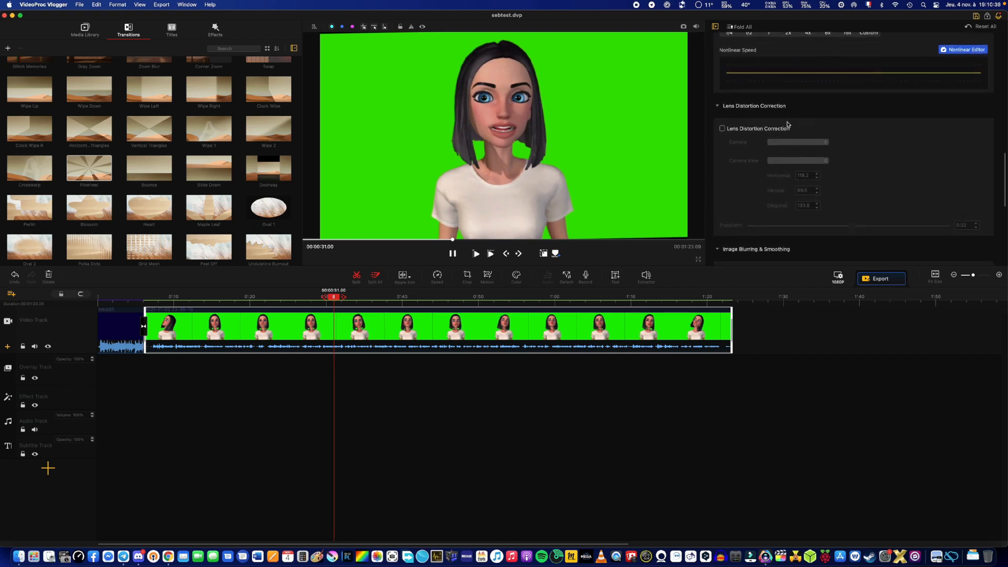
left_click(722, 128)
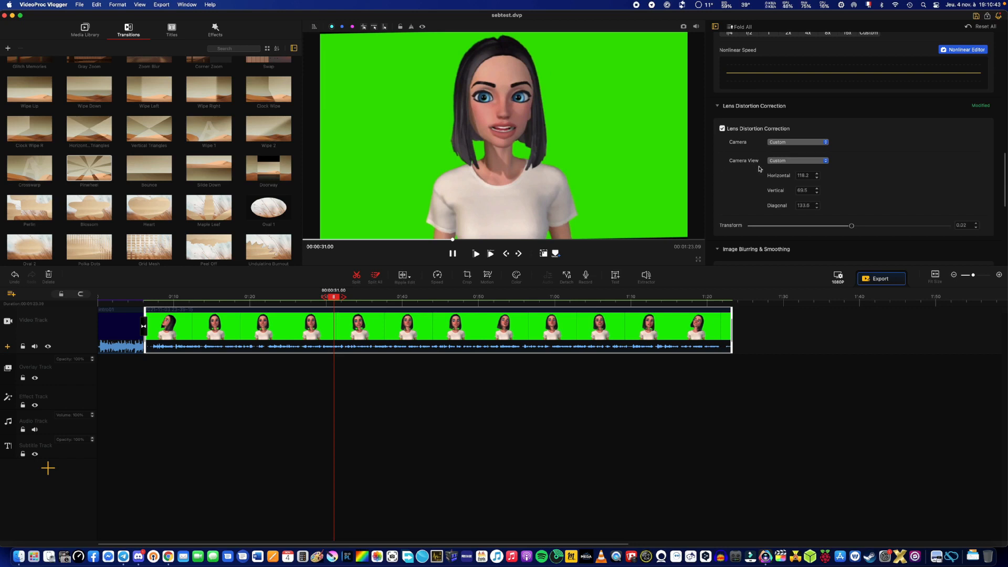
left_click_drag(851, 228, 950, 222)
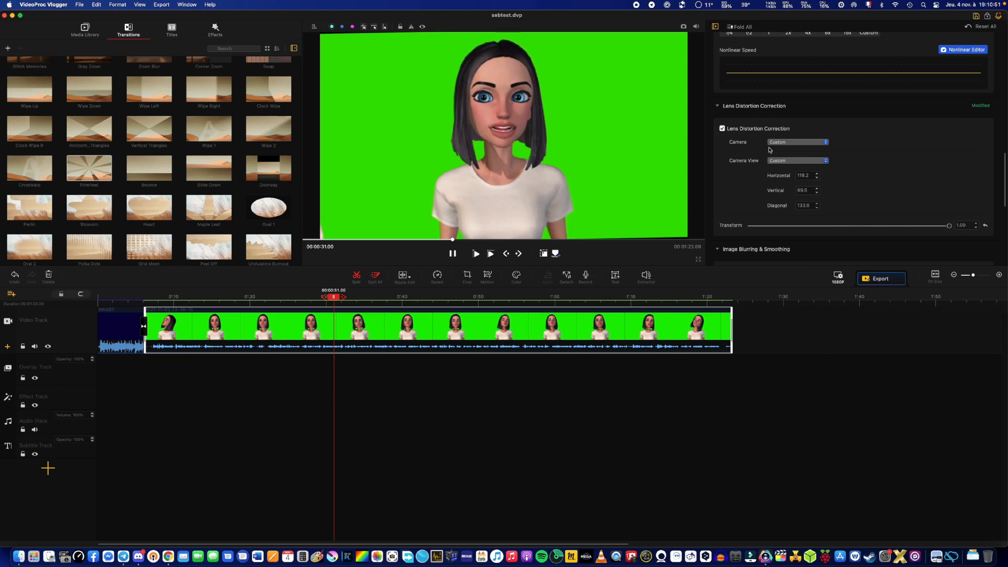
left_click(750, 129)
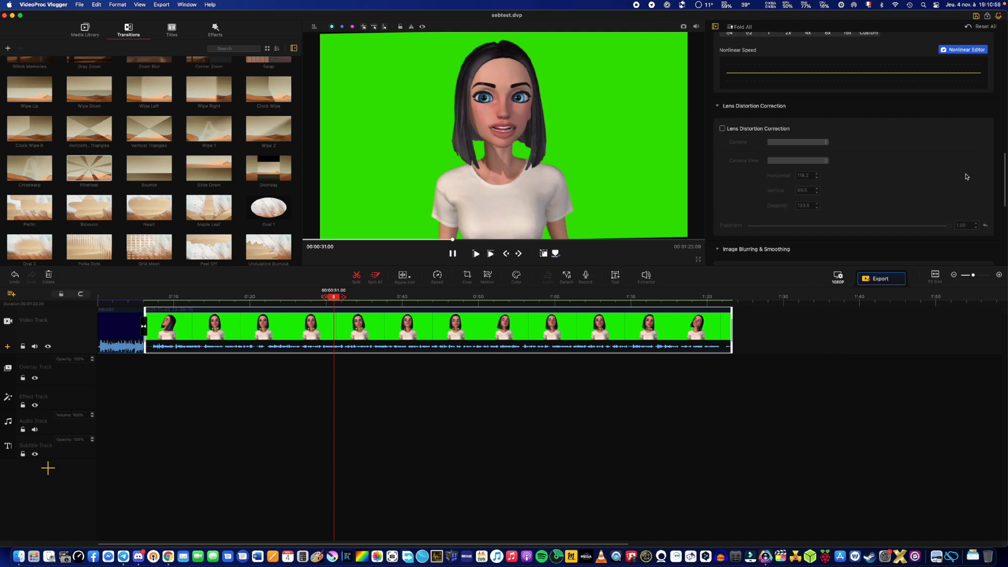
Try Image Blurring & Smoothing on the green-screen clip with slightly higher deviation, coefficient and edge threshold, and disable it again.
left_click_drag(1005, 170, 1006, 201)
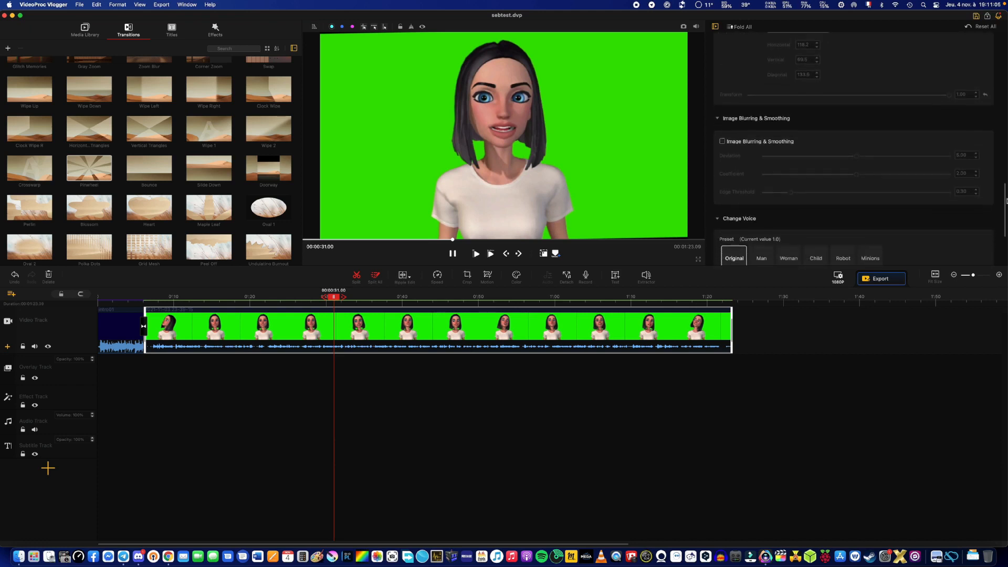
left_click(722, 140)
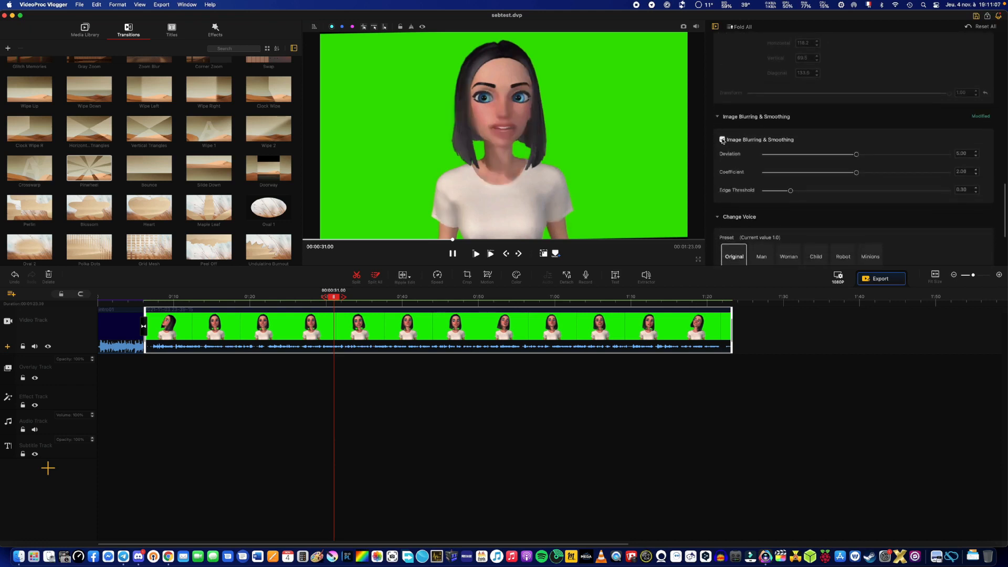
left_click(723, 140)
left_click(723, 140)
left_click_drag(856, 175, 859, 156)
left_click_drag(790, 190, 814, 193)
left_click(741, 142)
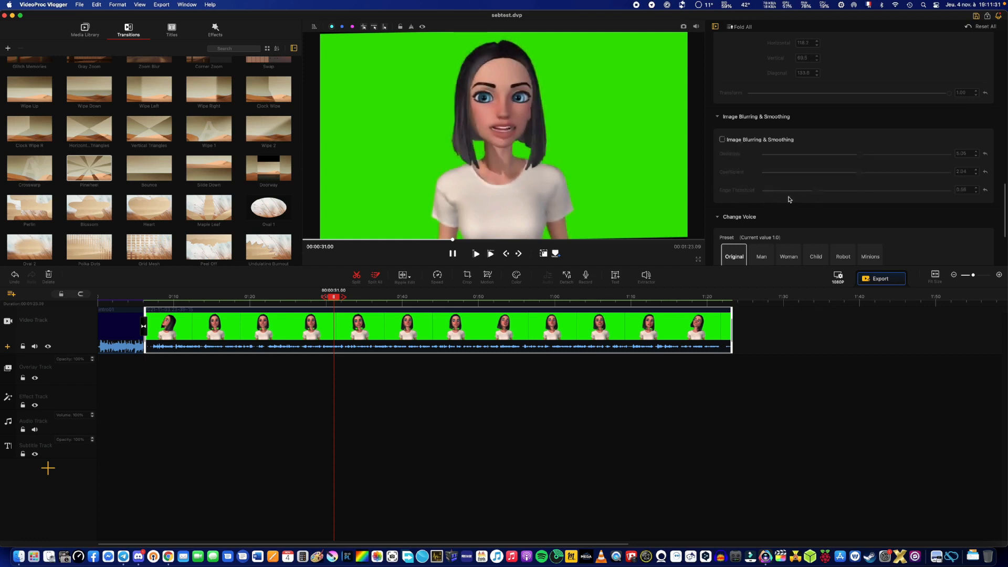
Compare the green-screen clip with and without Auto Level, leave it enabled at 0.50, and play back the clip.
left_click_drag(1004, 205, 1001, 237)
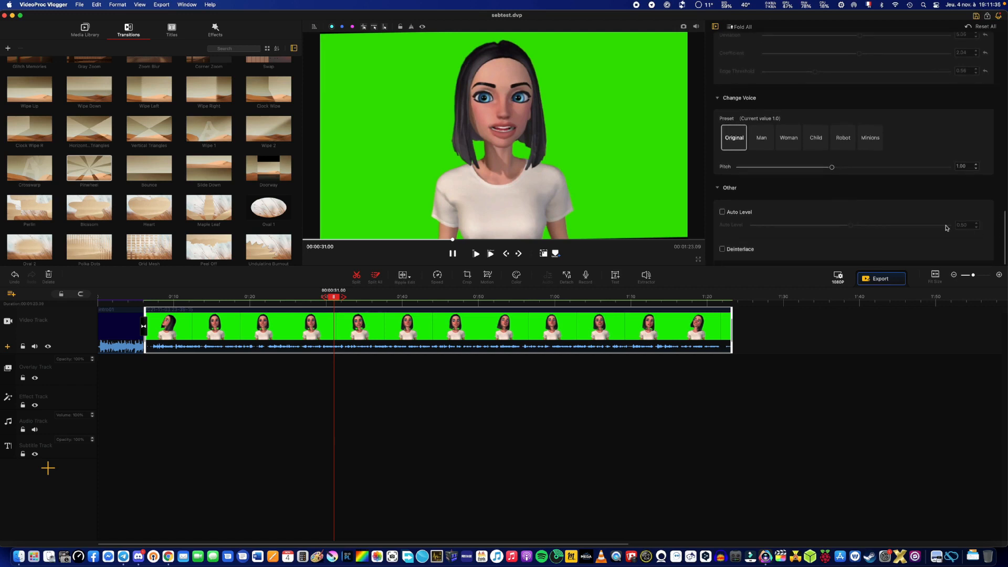
left_click(723, 212)
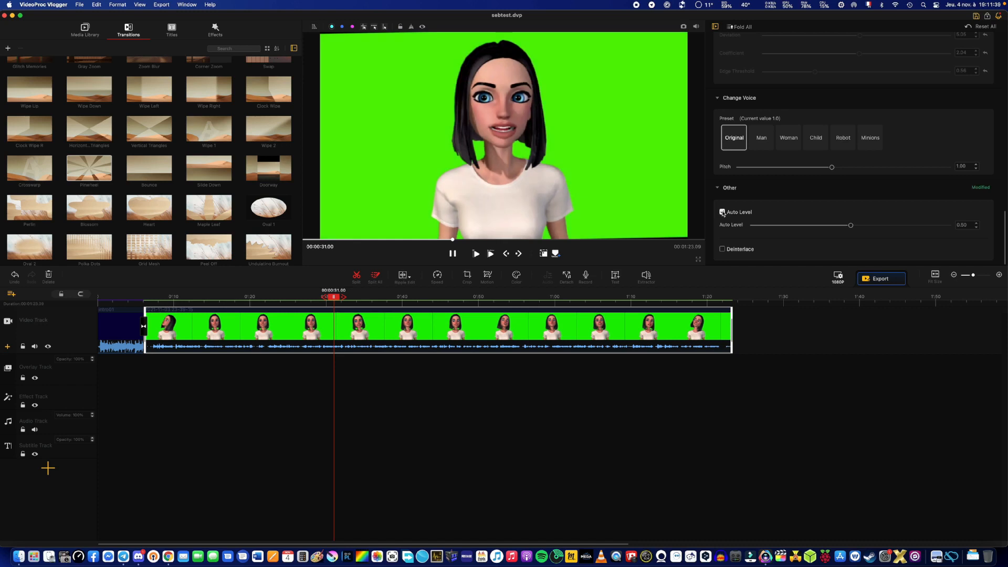
left_click(722, 212)
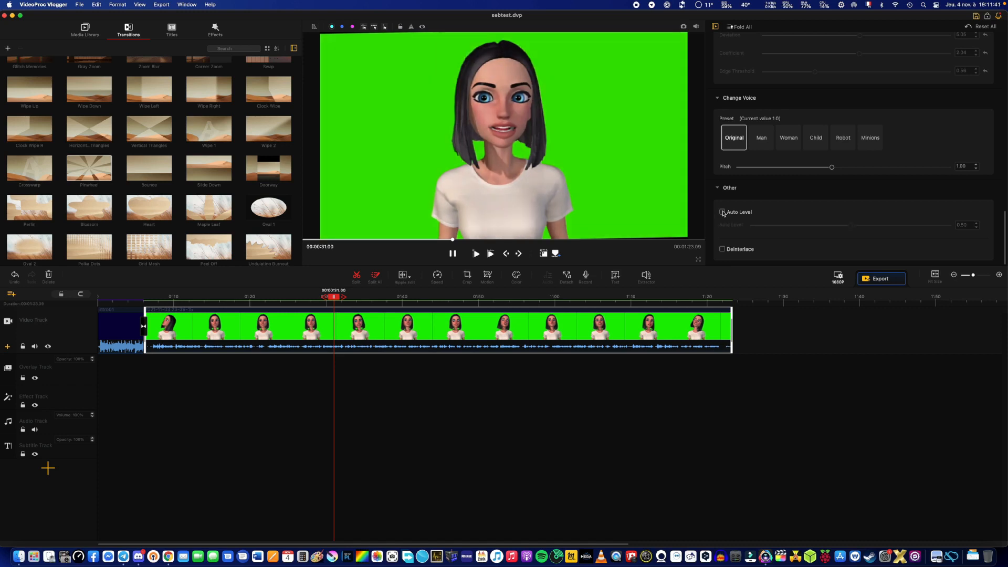
left_click(722, 212)
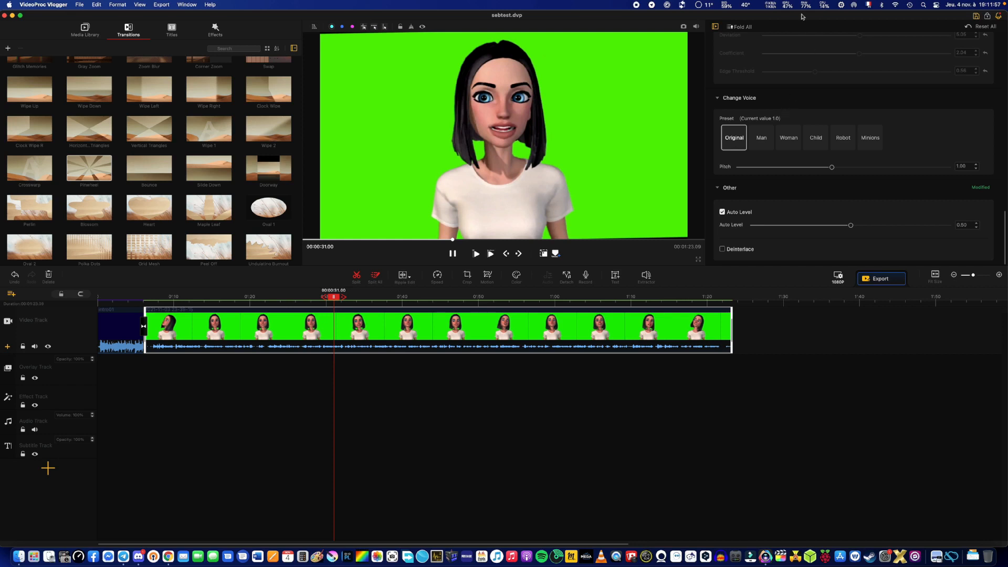
left_click(474, 256)
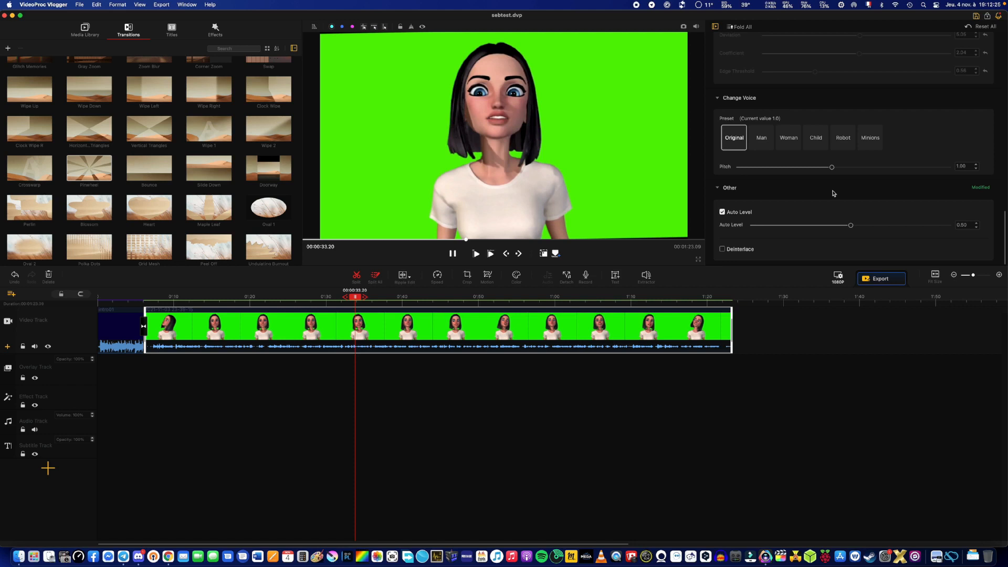
Try the Woman and Child voice presets on the green-screen clip, playing it back from an earlier point.
left_click(794, 145)
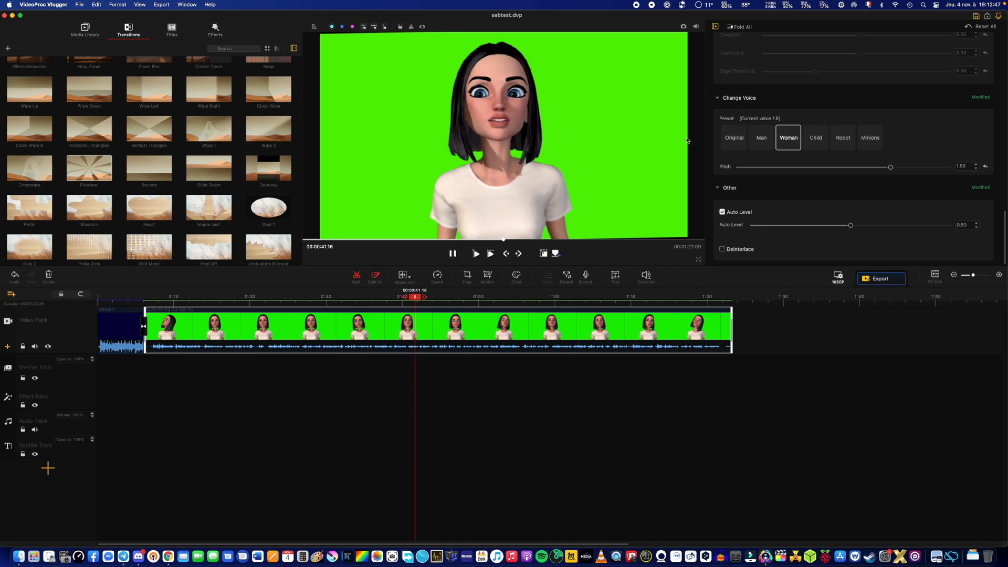
left_click(814, 142)
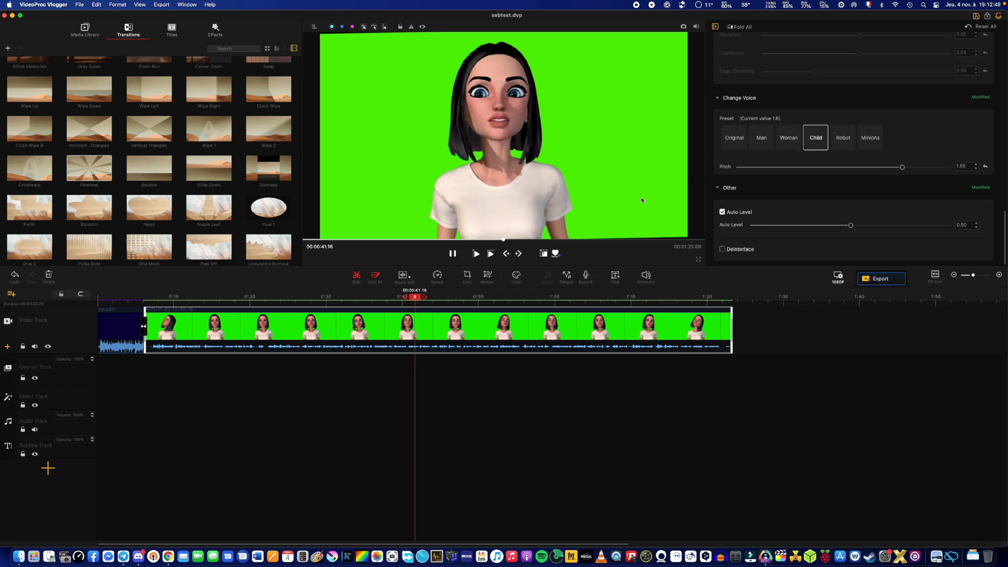
left_click(474, 256)
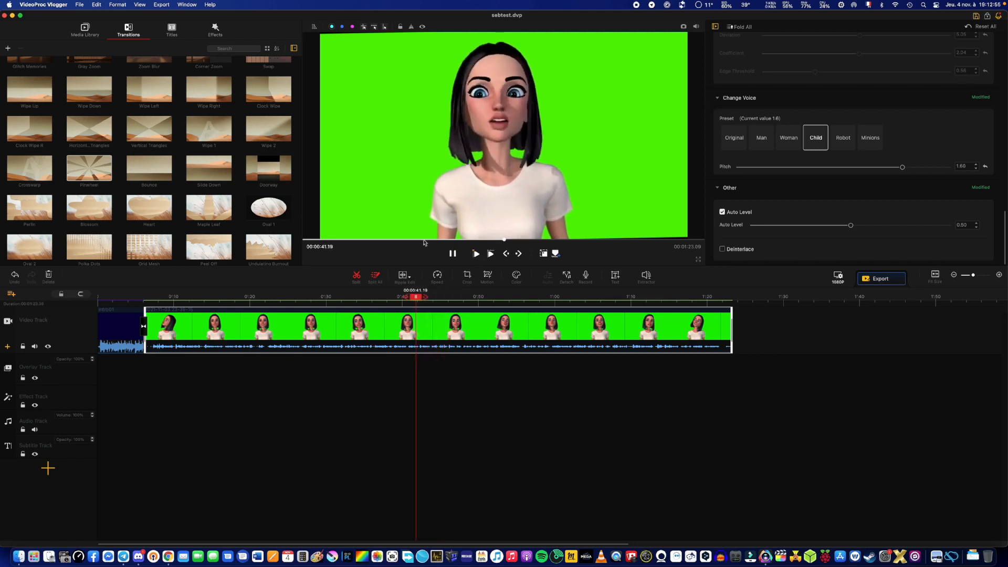
left_click(356, 240)
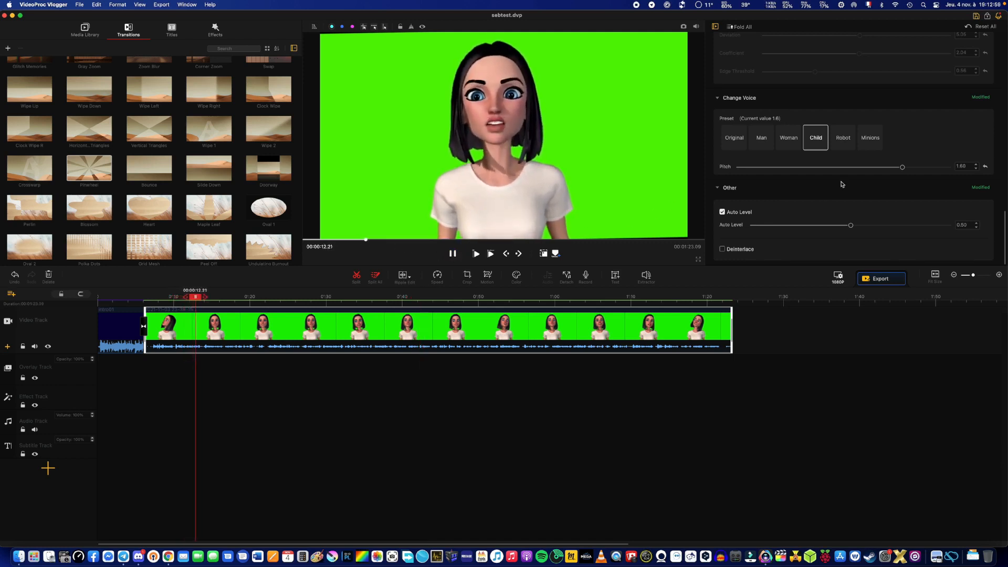
Try the Robot and Minions voice presets on the green-screen clip and listen to the playback.
left_click(847, 148)
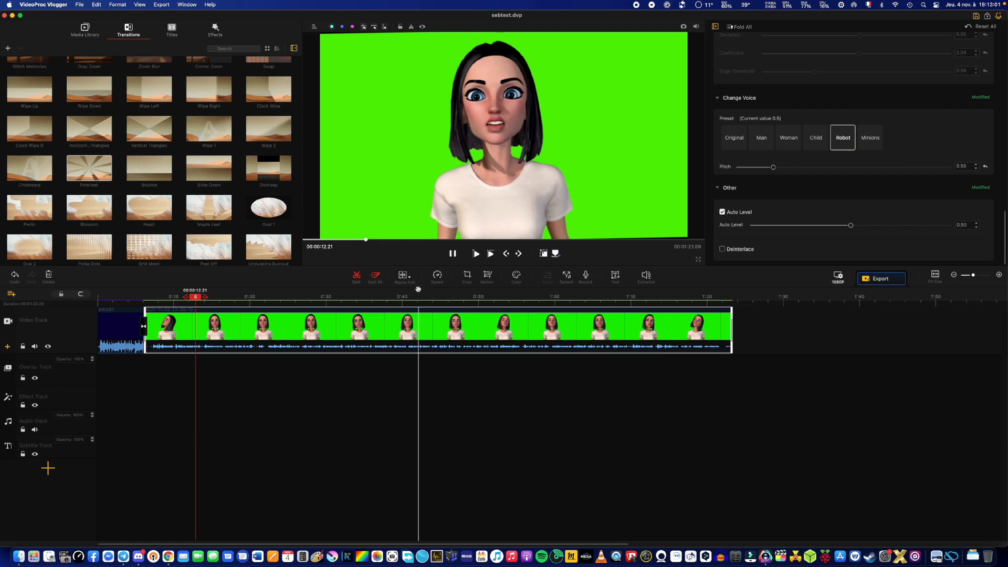
left_click(477, 255)
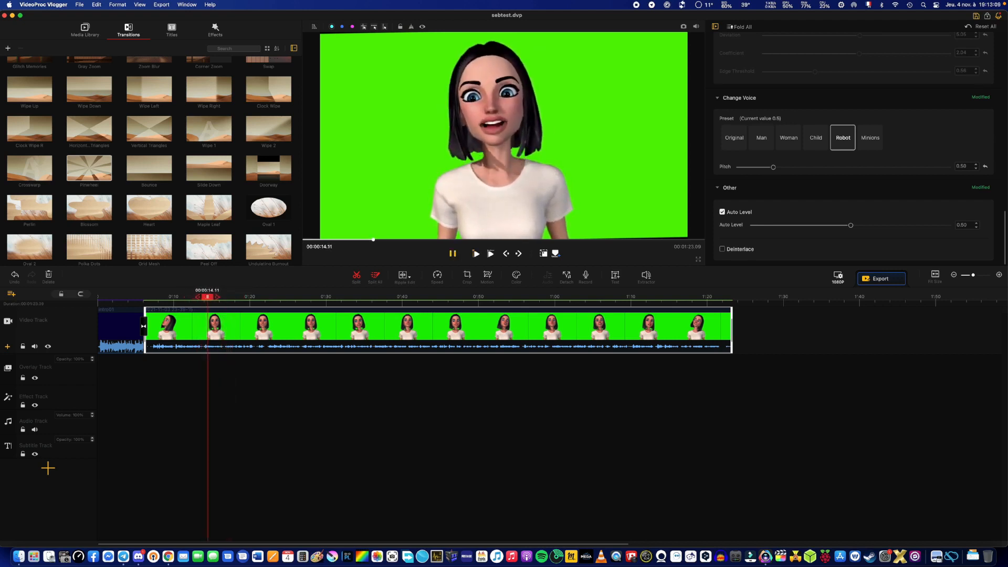
left_click(869, 146)
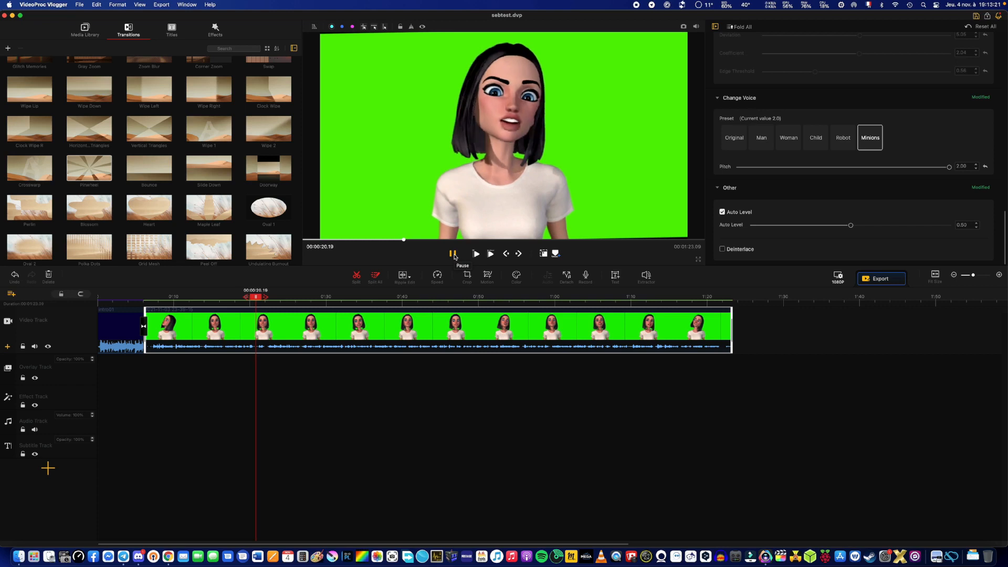
Try the Woman and Man voice presets, restore the Original voice, and play back the green-screen clip.
left_click(794, 139)
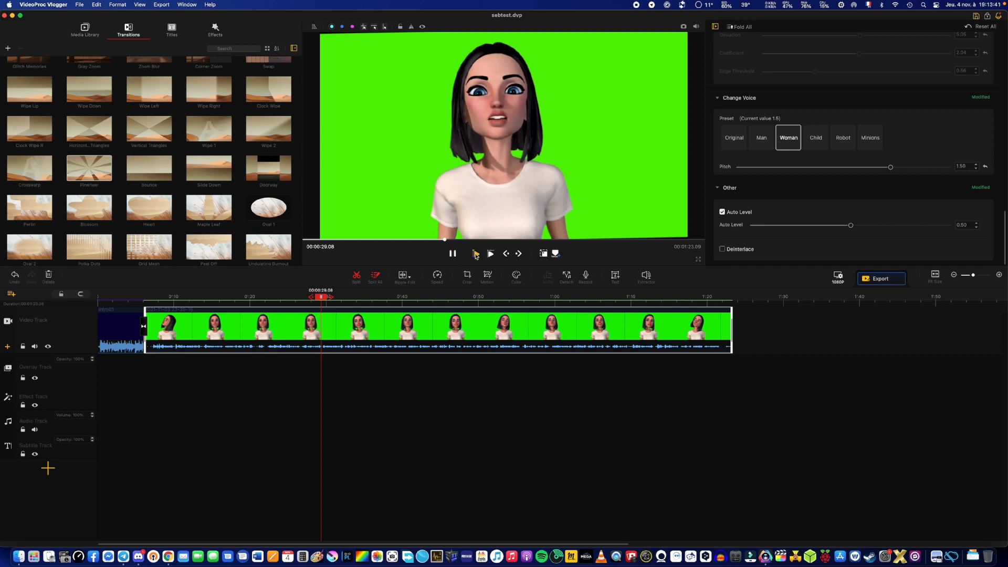
left_click(759, 147)
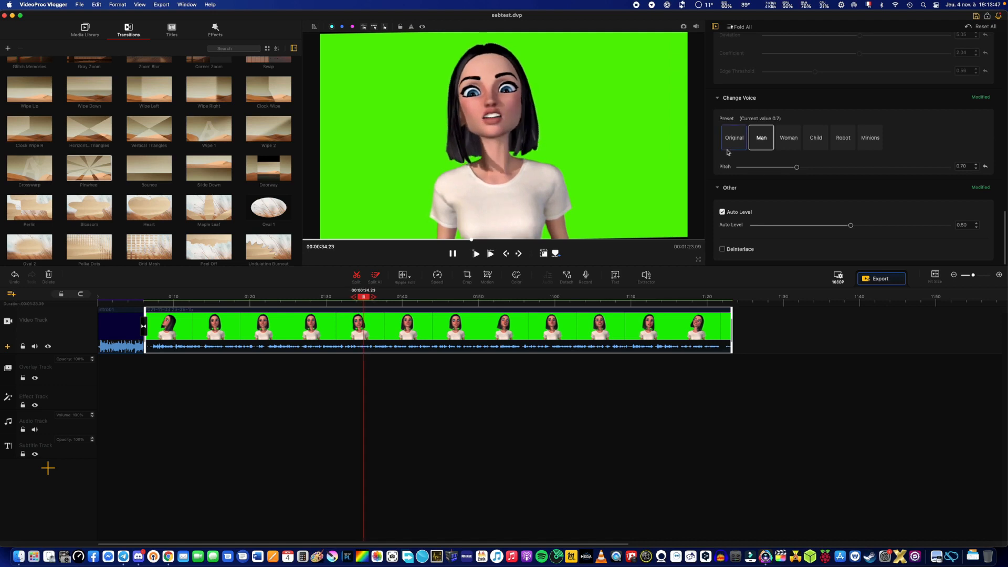
left_click(732, 142)
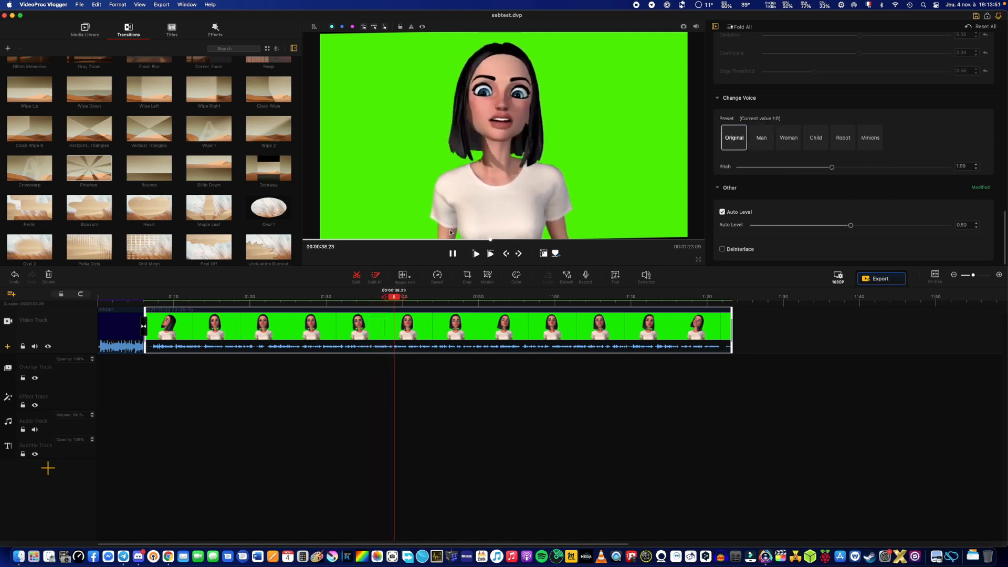
left_click(475, 253)
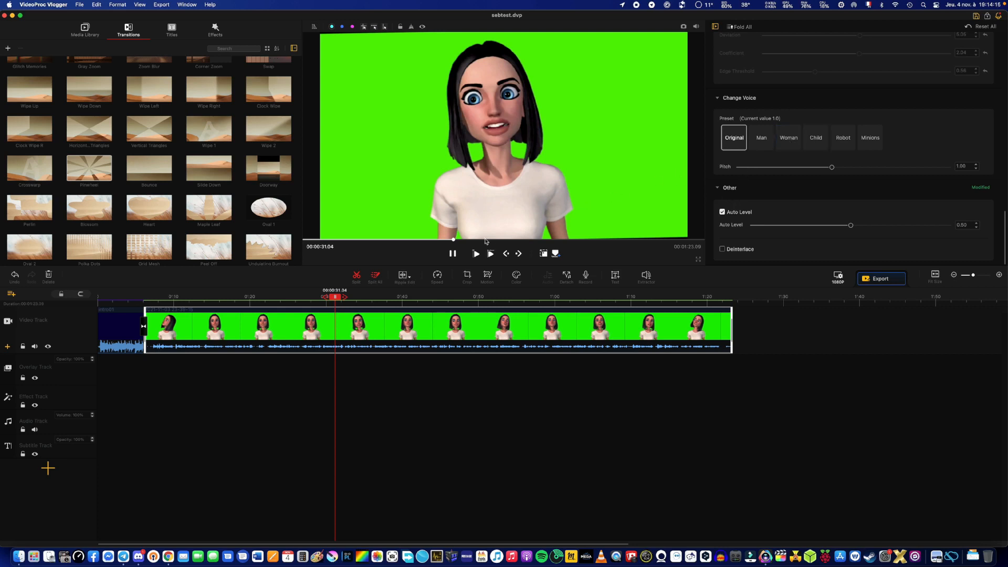
Replay the intro and the start of the green-screen clip, and apply the Woman voice preset to the clip.
left_click(316, 240)
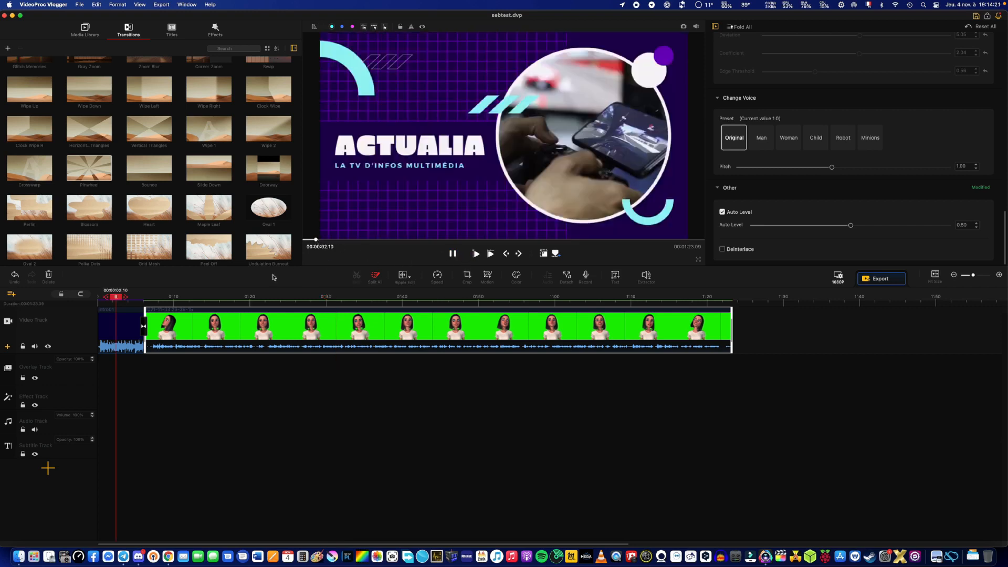
left_click(345, 240)
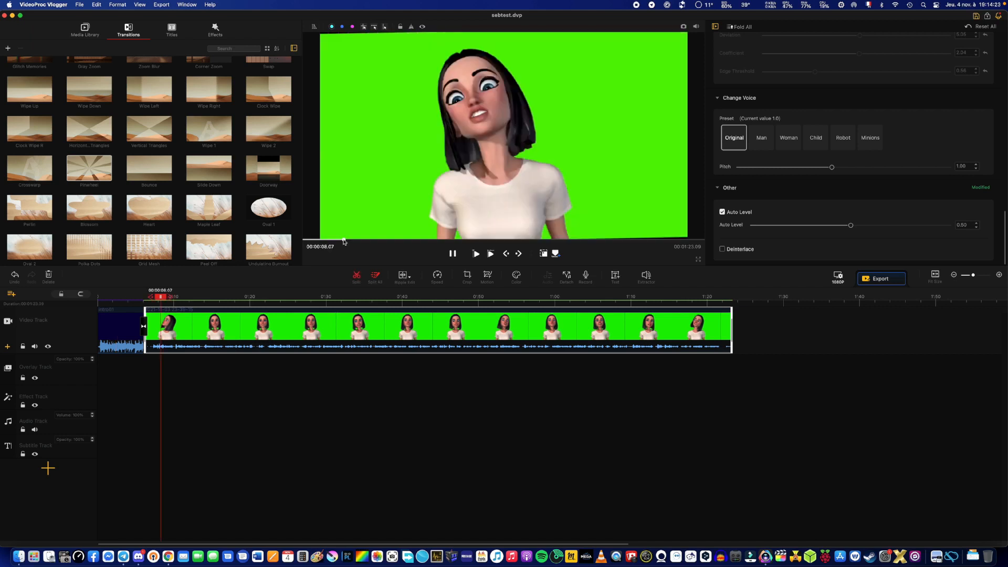
left_click(476, 255)
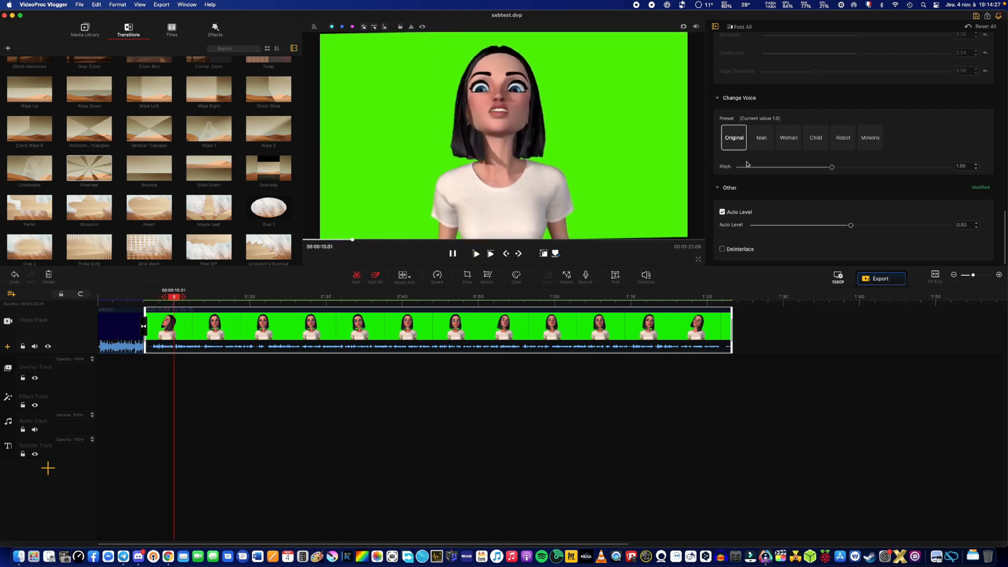
left_click(787, 139)
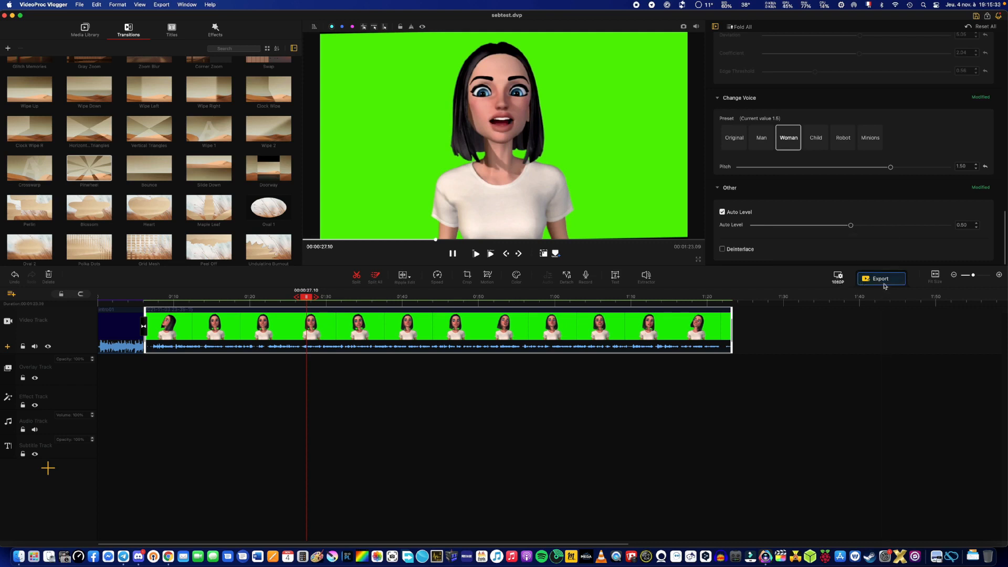
Look through the available title templates and the effect filters in the library.
left_click(170, 32)
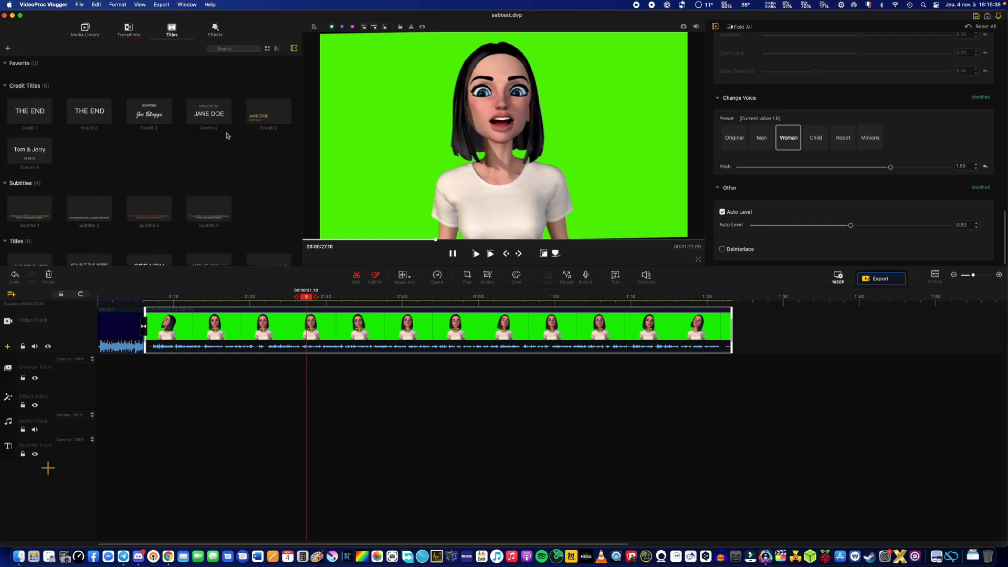
scroll(251, 179, "down", 3)
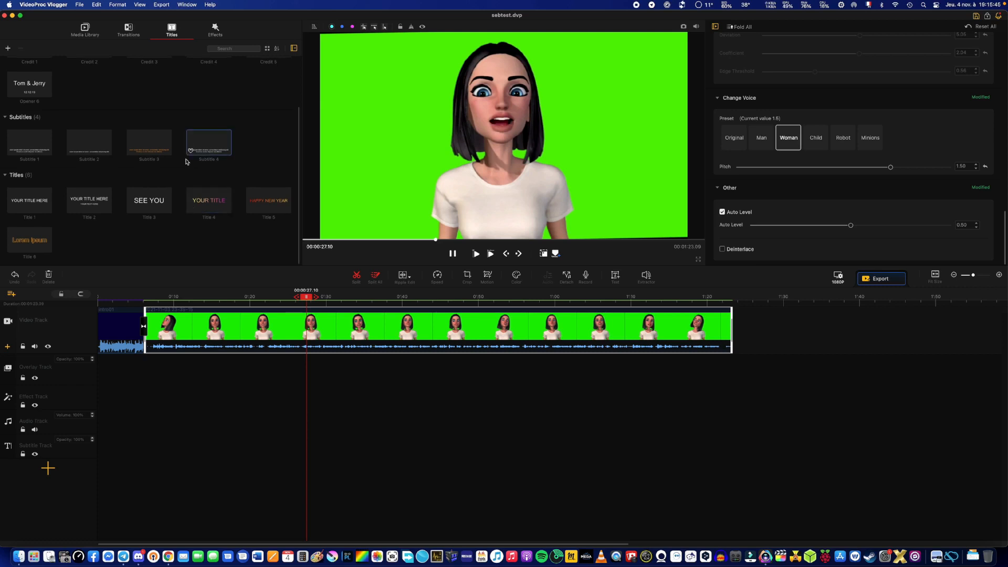
scroll(186, 161, "up", 3)
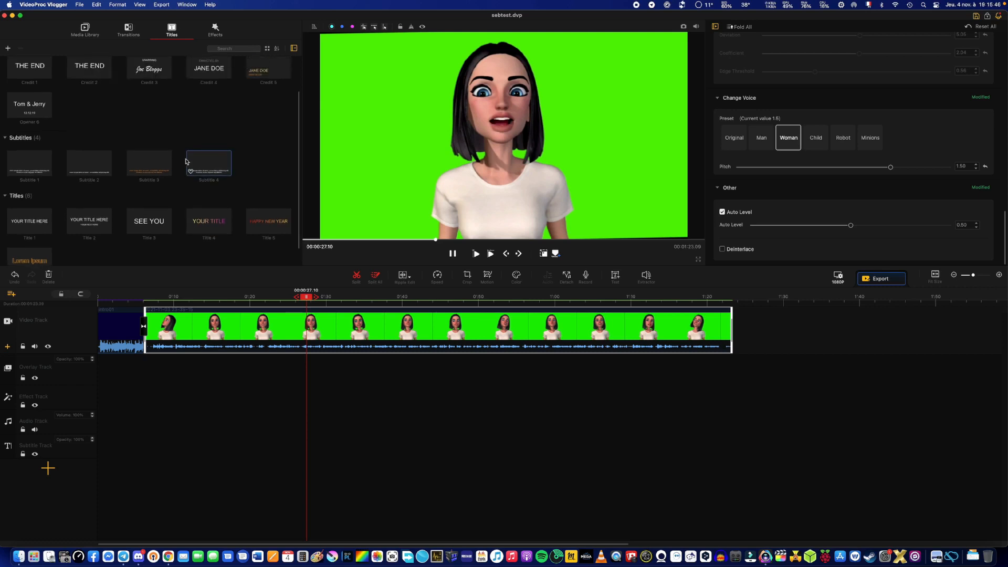
left_click(215, 29)
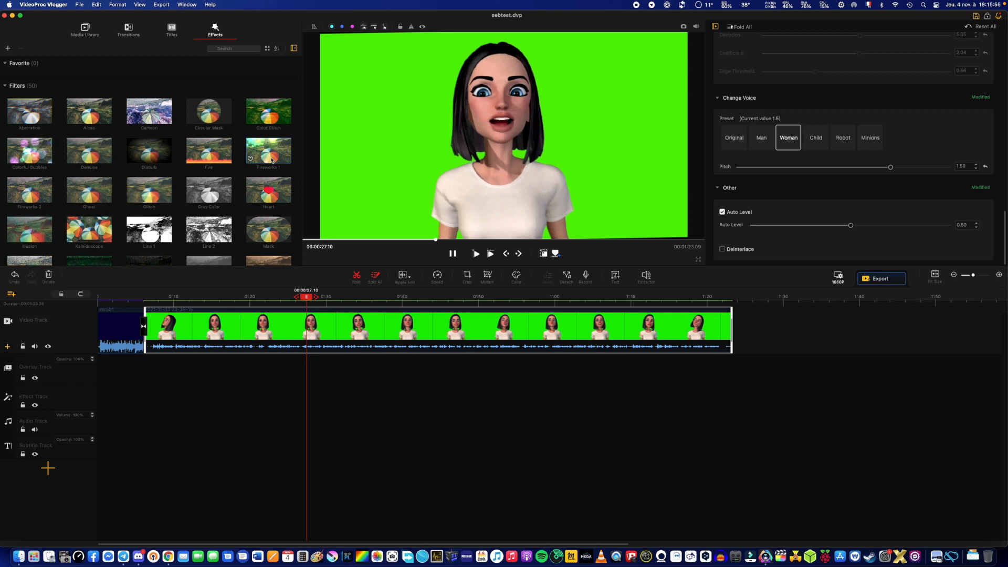
scroll(265, 167, "down", 2)
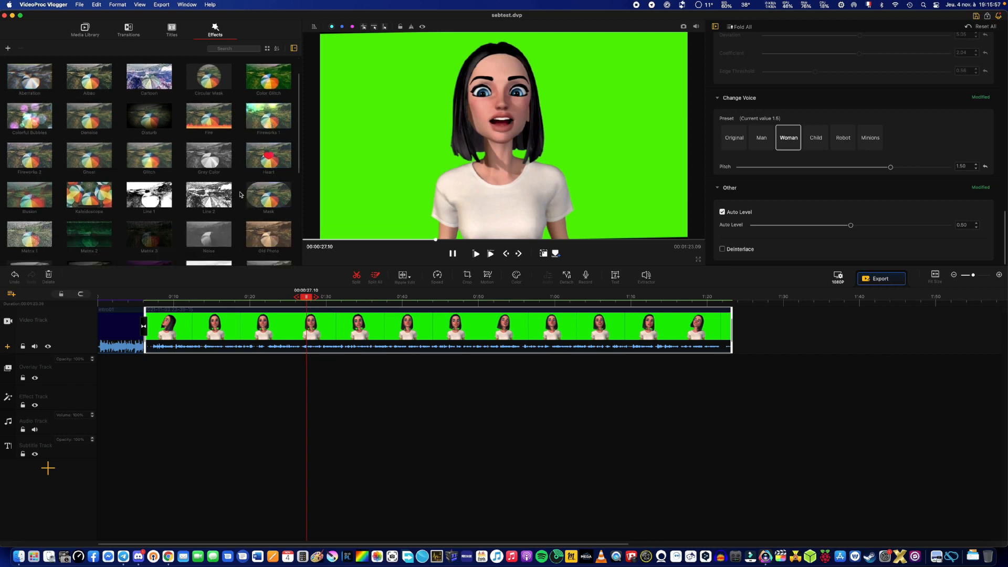
scroll(200, 202, "down", 2)
scroll(201, 202, "down", 6)
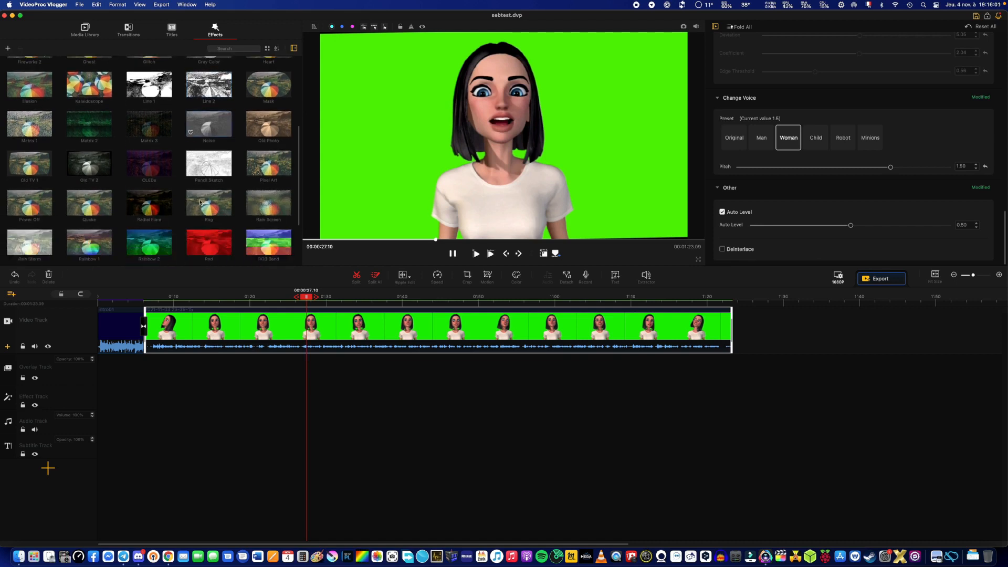
scroll(199, 202, "down", 2)
scroll(199, 202, "up", 6)
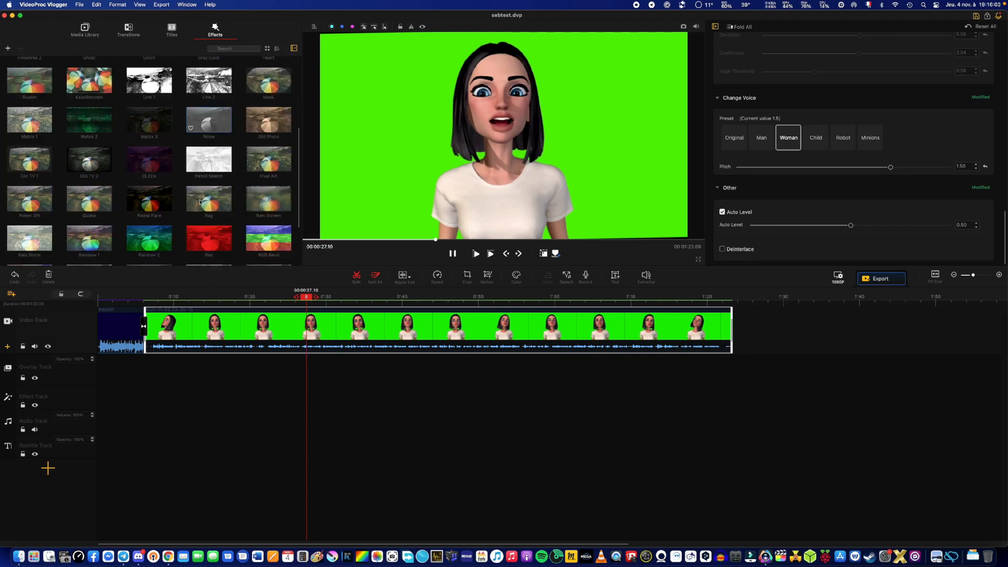
scroll(200, 202, "up", 5)
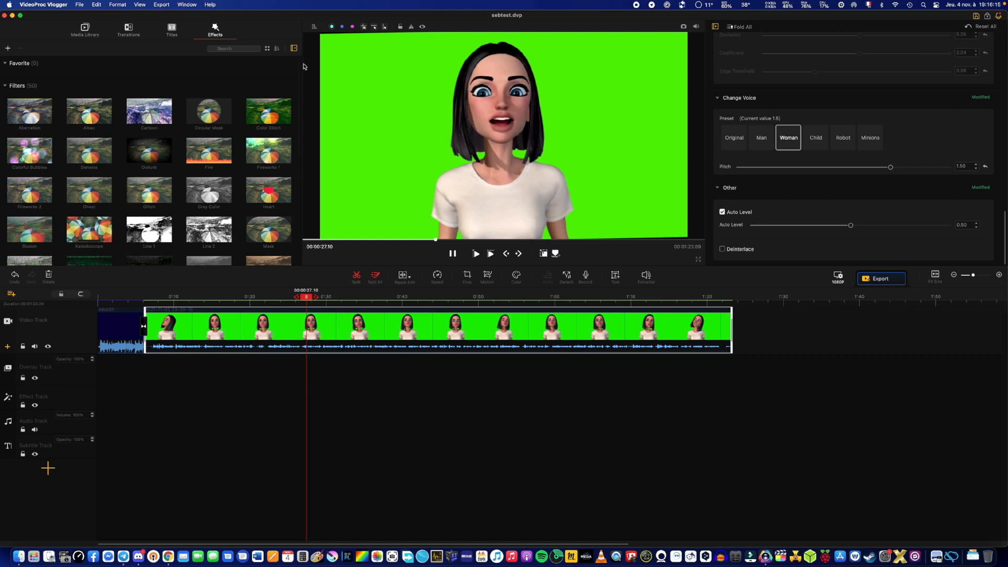
Export the project to the Desktop as an MP4 named sebtest with medium quality, and close the windows left open after the export.
left_click(881, 279)
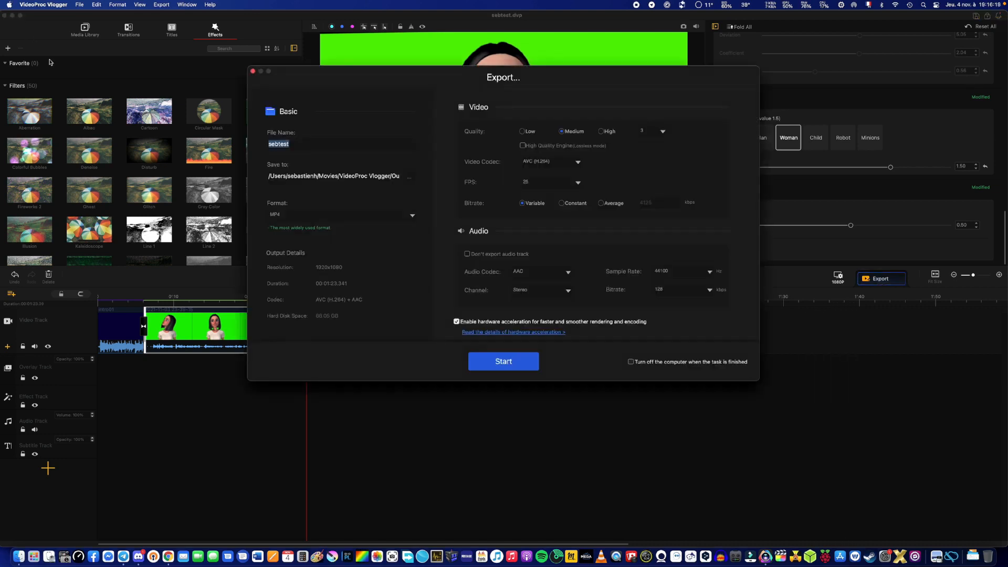
left_click(295, 145)
left_click(410, 178)
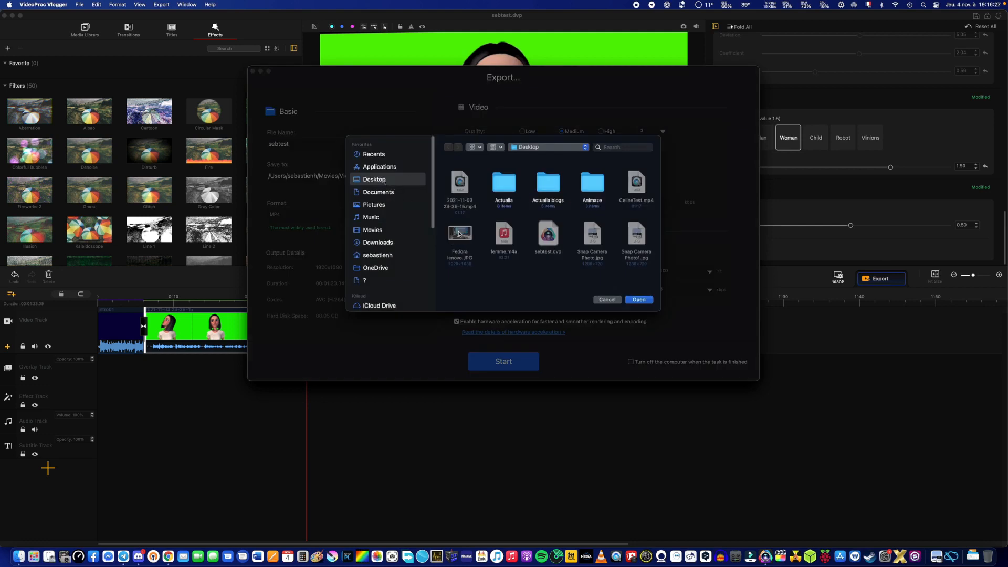
left_click(639, 299)
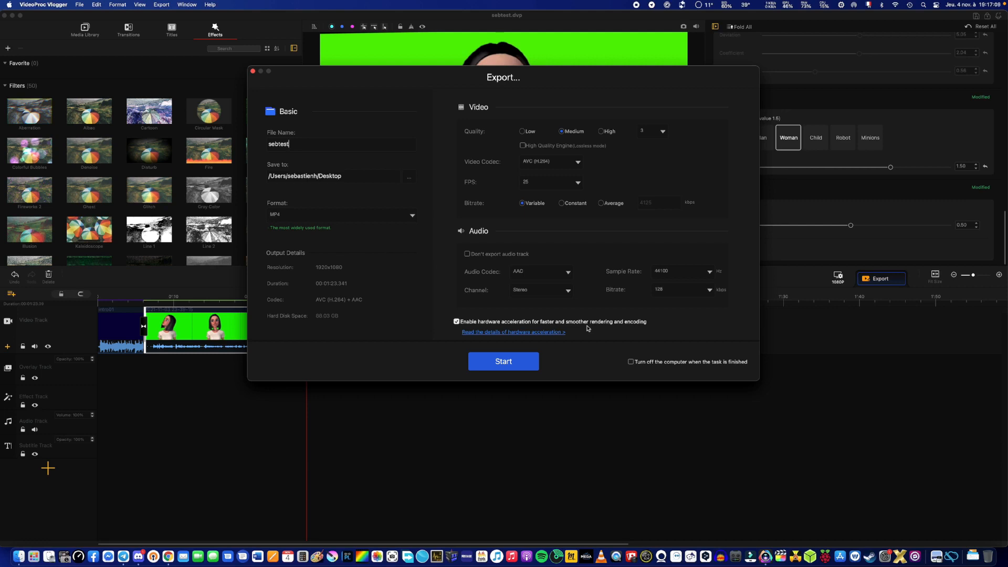
left_click(524, 361)
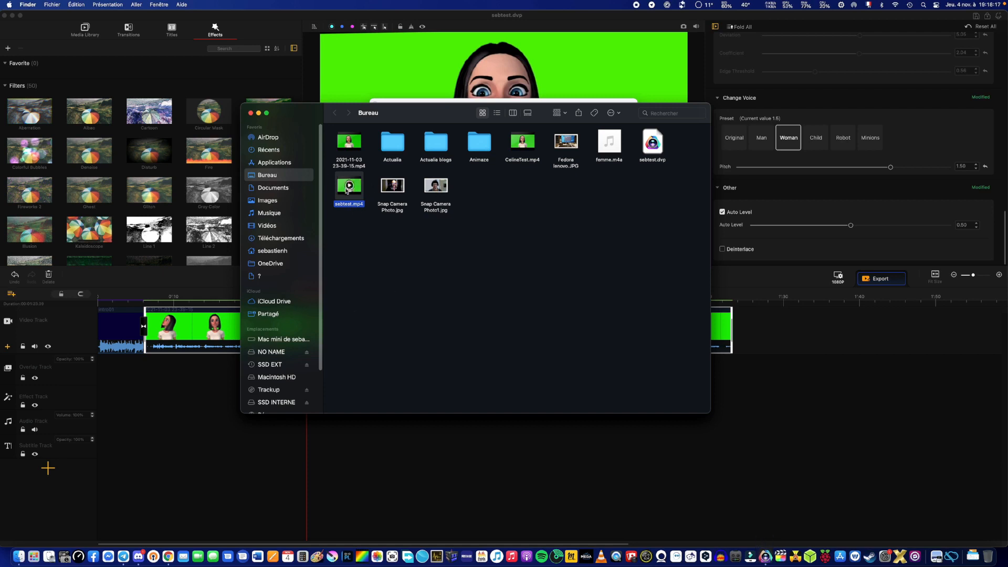
left_click(251, 114)
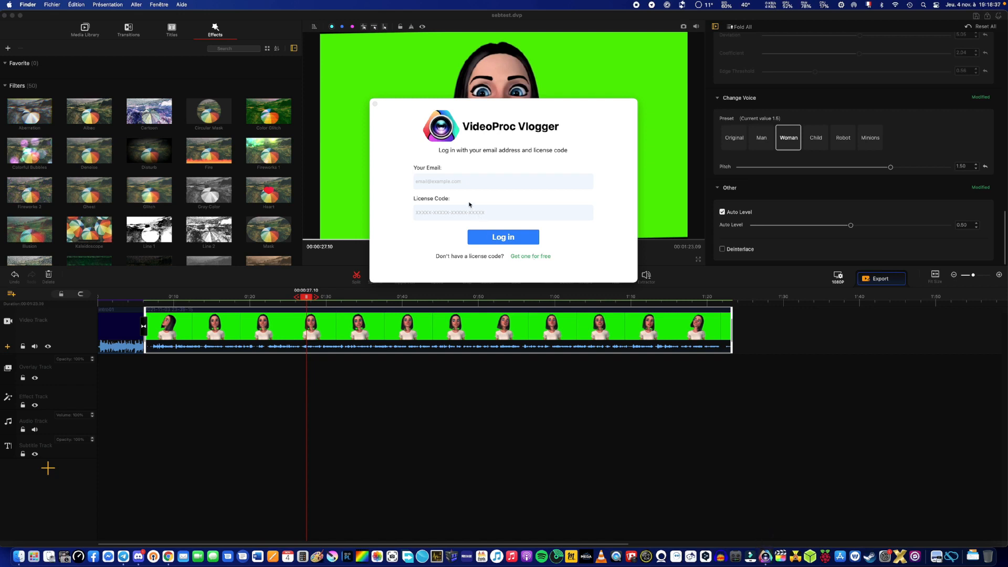
left_click(375, 105)
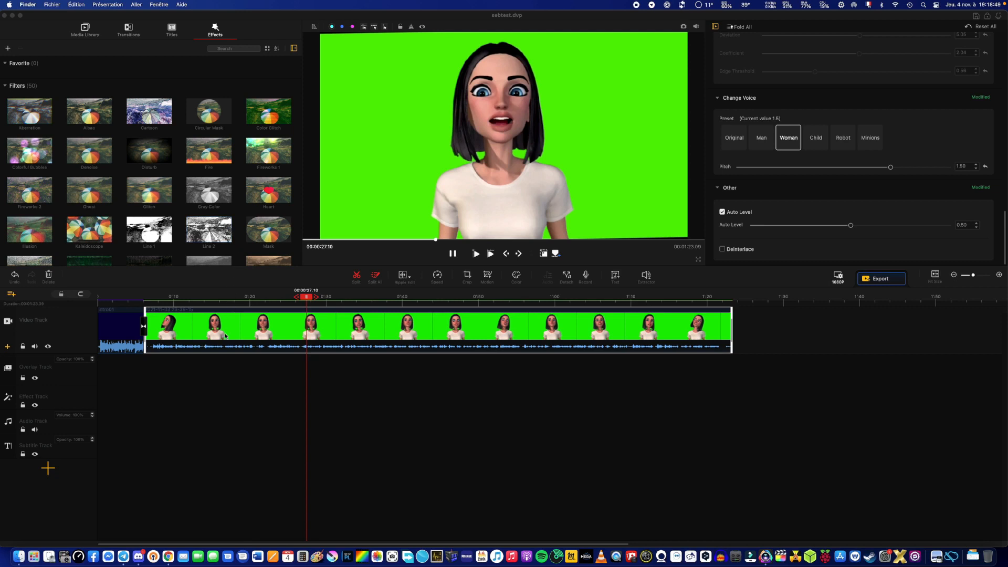
Delete the green-screen clip and the intro clip from the video track.
right_click(190, 329)
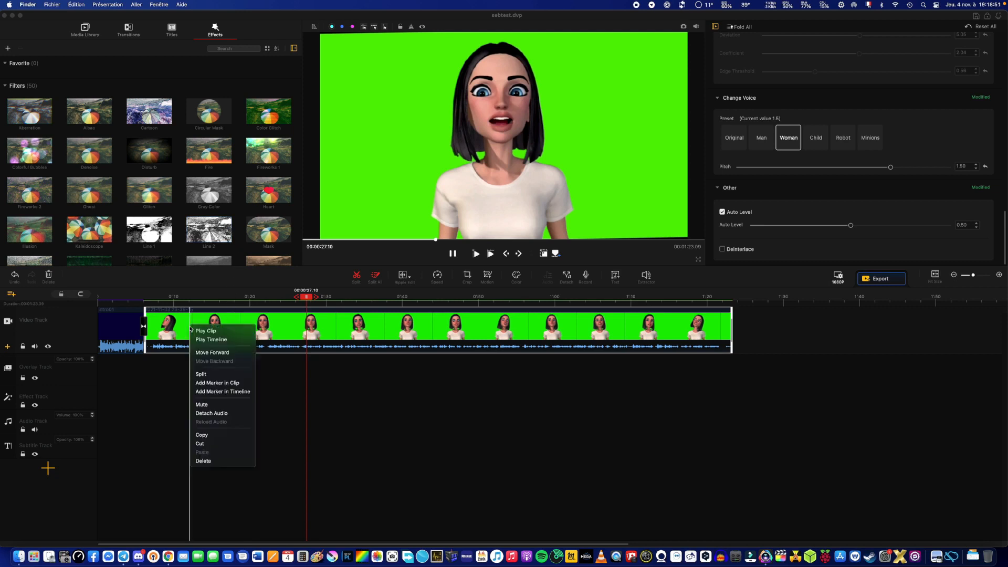
left_click(215, 461)
right_click(114, 326)
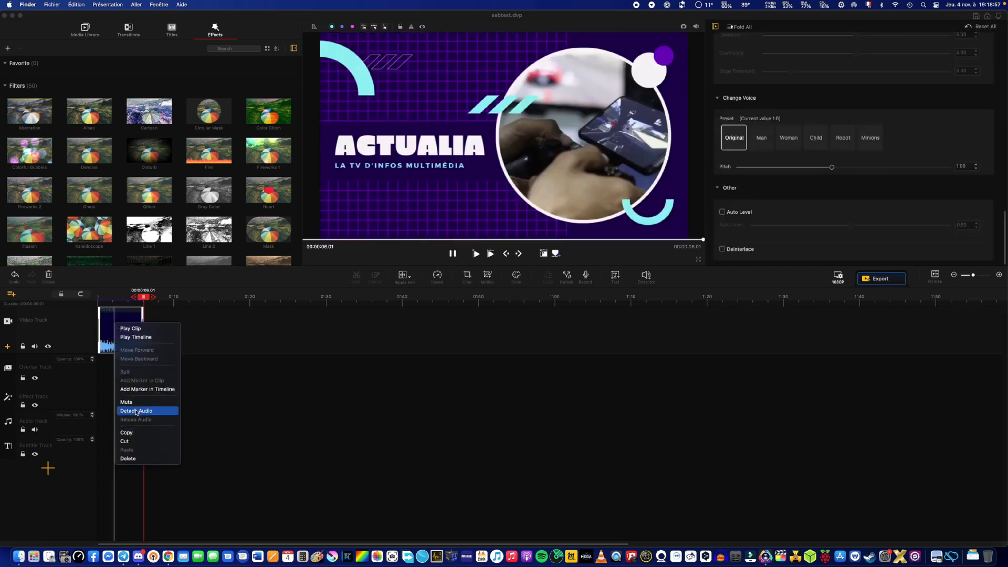
left_click(141, 459)
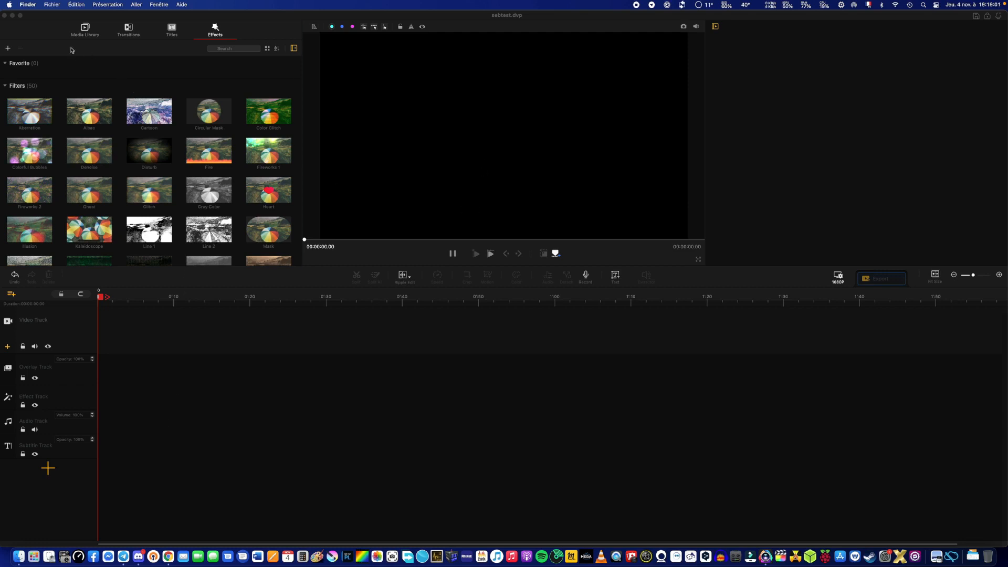
Place the femme audio file at the start of the audio track and play back its beginning.
left_click(85, 30)
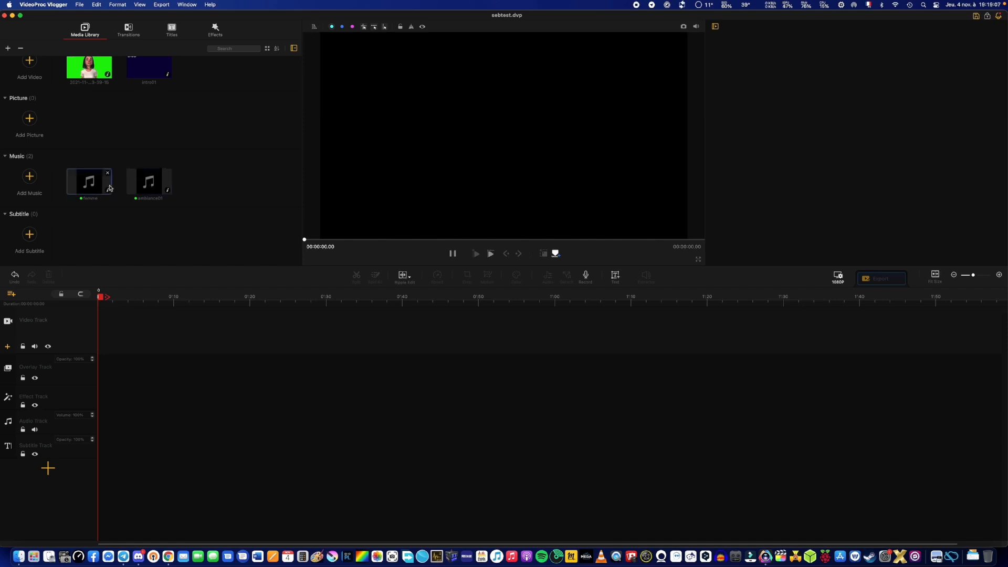
left_click_drag(91, 185, 108, 392)
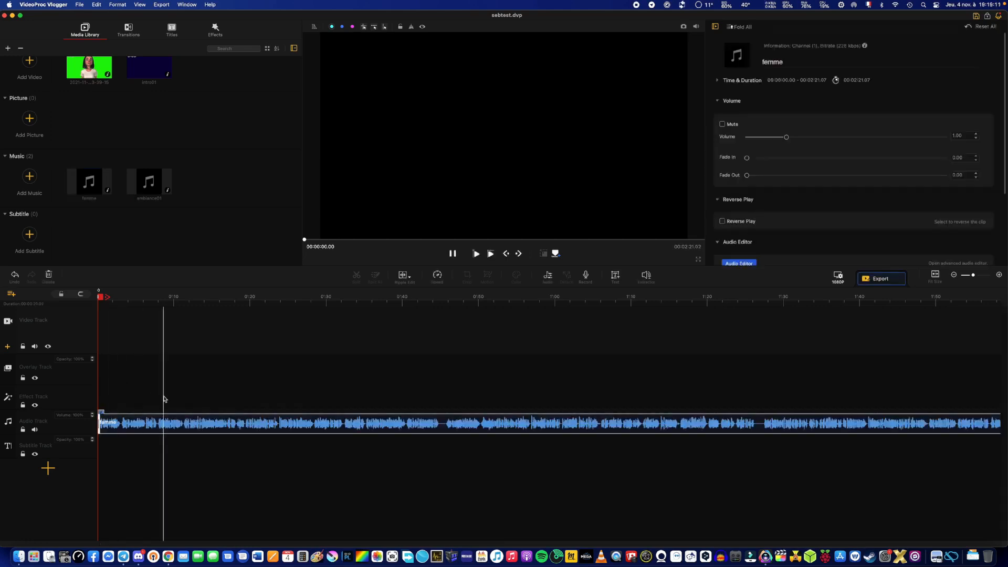
left_click(476, 254)
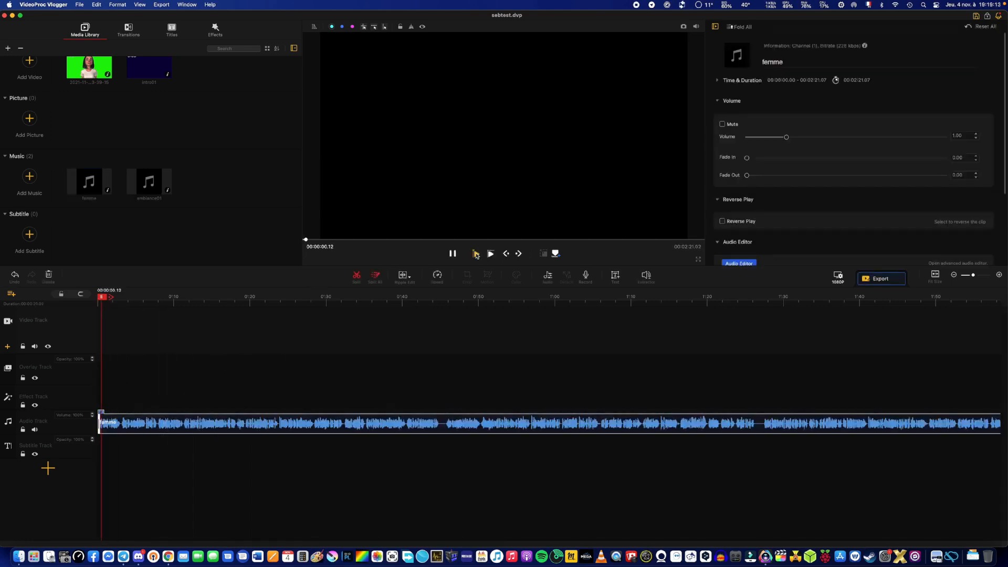
left_click(477, 254)
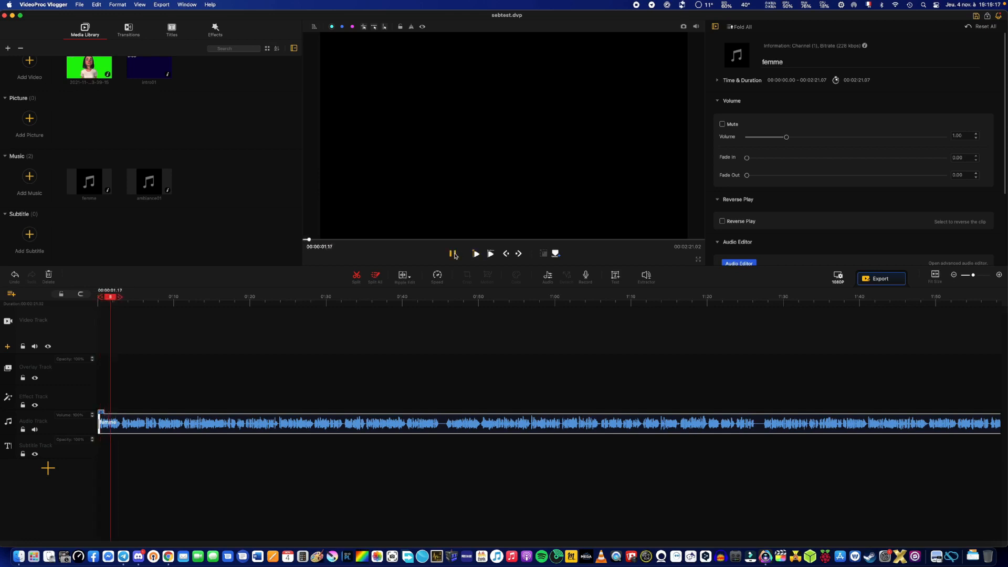
Compare the Man and Original voice presets on the femme audio clip during playback, and lower its pitch from the Man preset to 0.60.
scroll(828, 171, "down", 2)
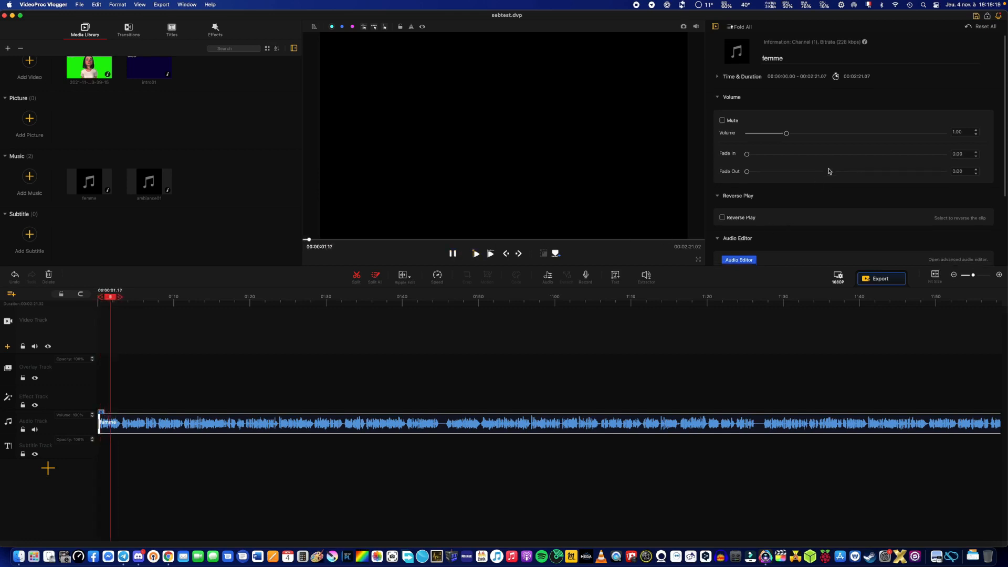
scroll(828, 170, "down", 2)
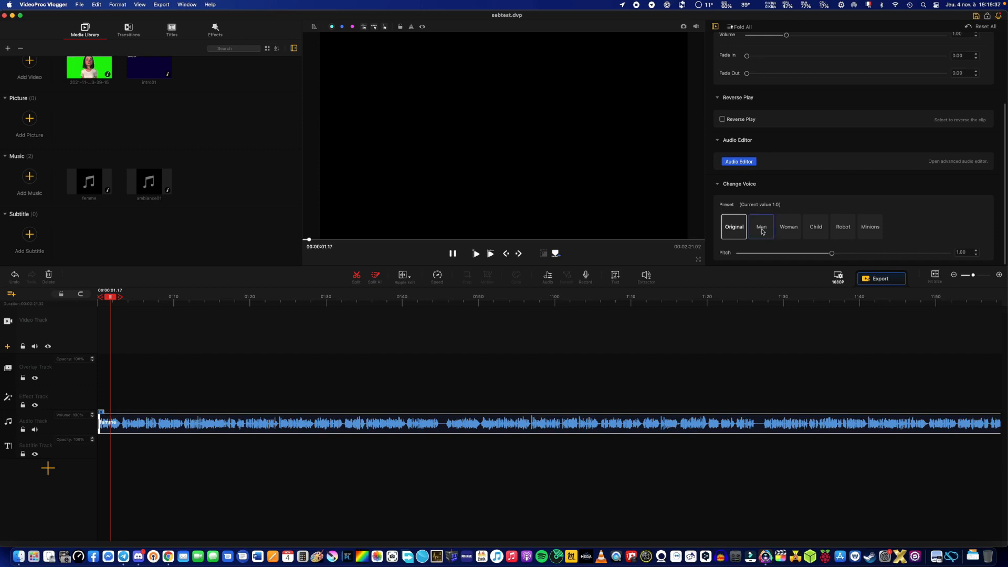
left_click(762, 230)
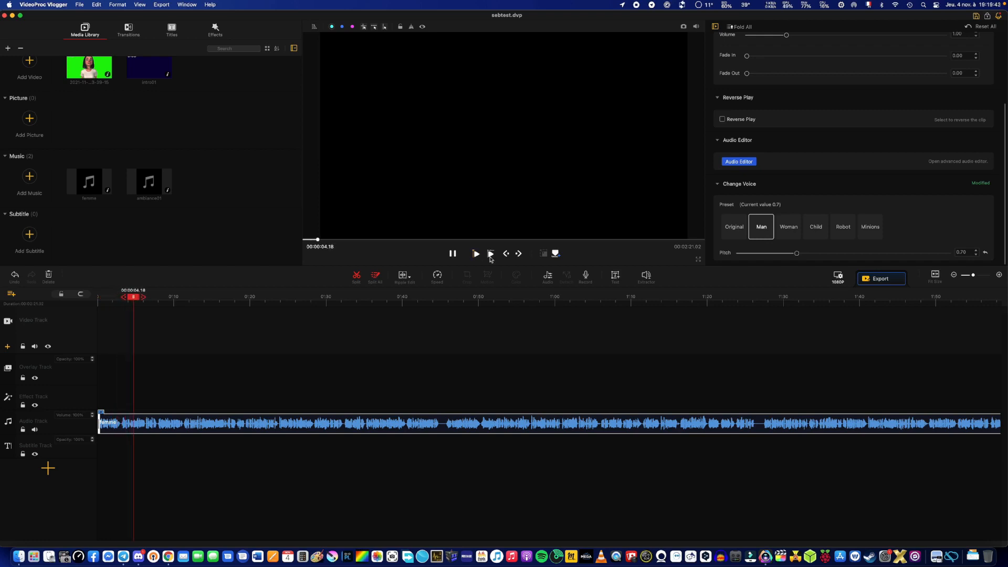
left_click(736, 233)
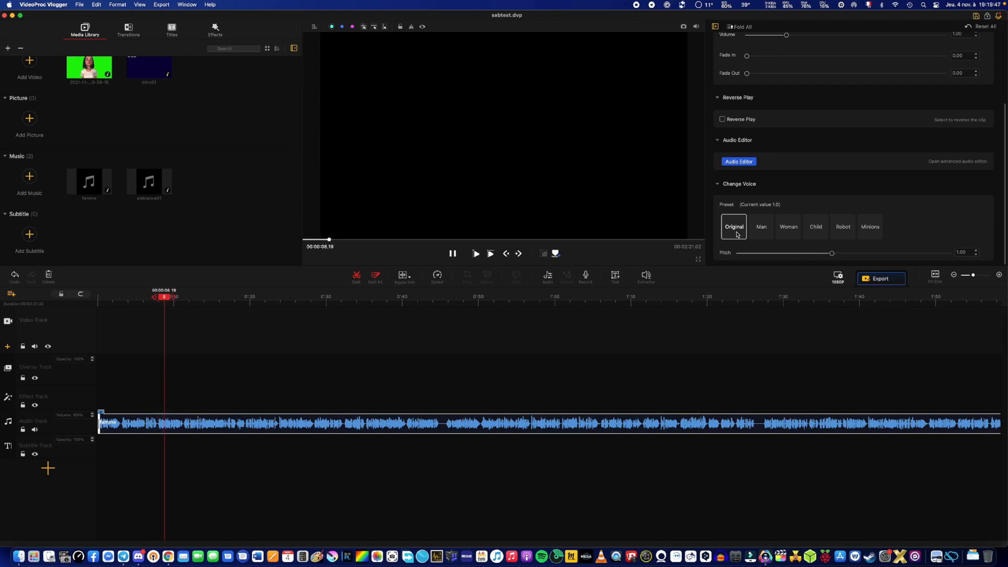
left_click(766, 232)
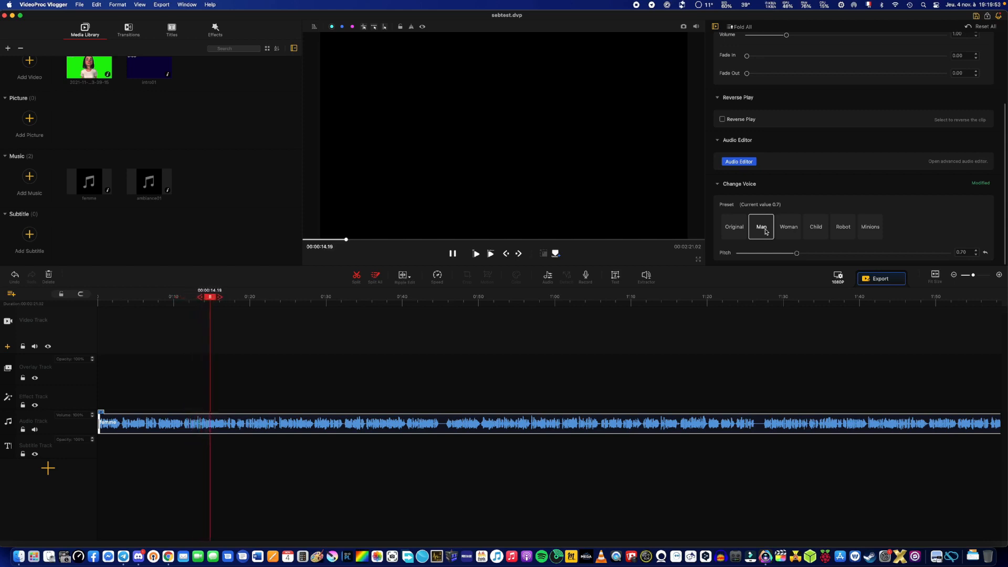
left_click(977, 256)
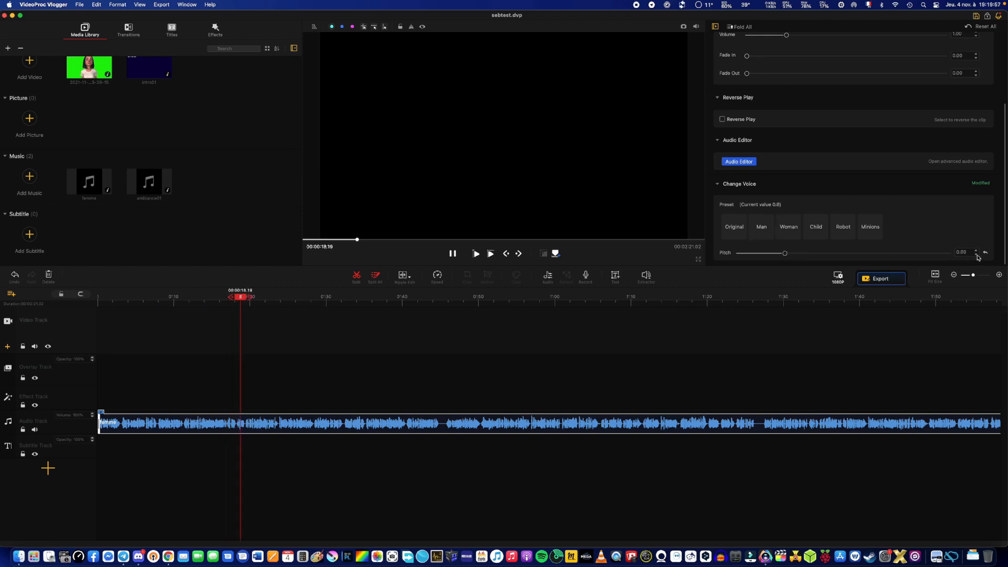